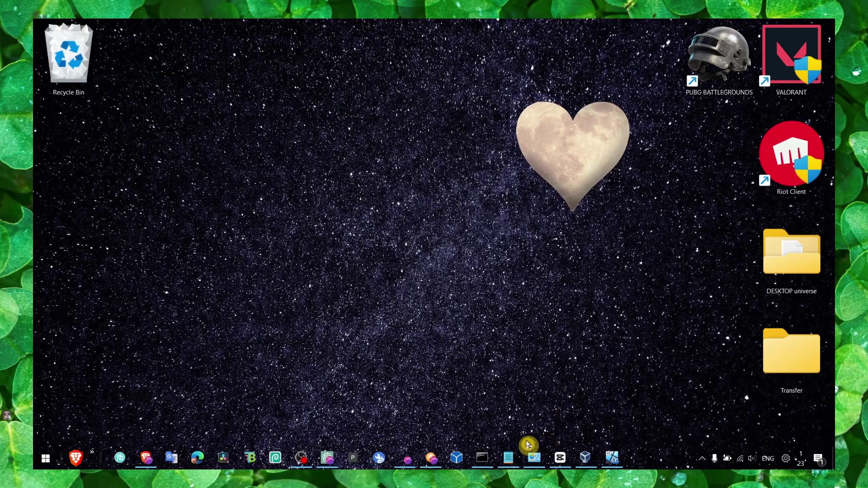
Glance at the Forza fix notes, then search the host for cmd
click(509, 458)
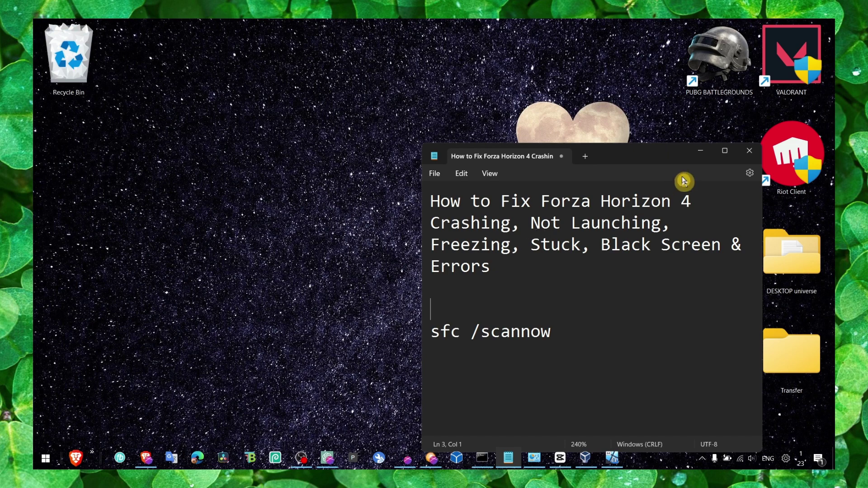
click(701, 151)
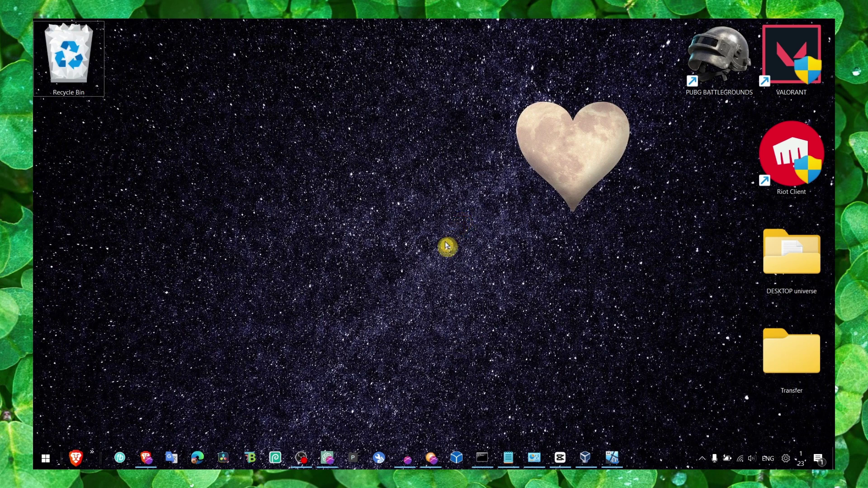
click(663, 463)
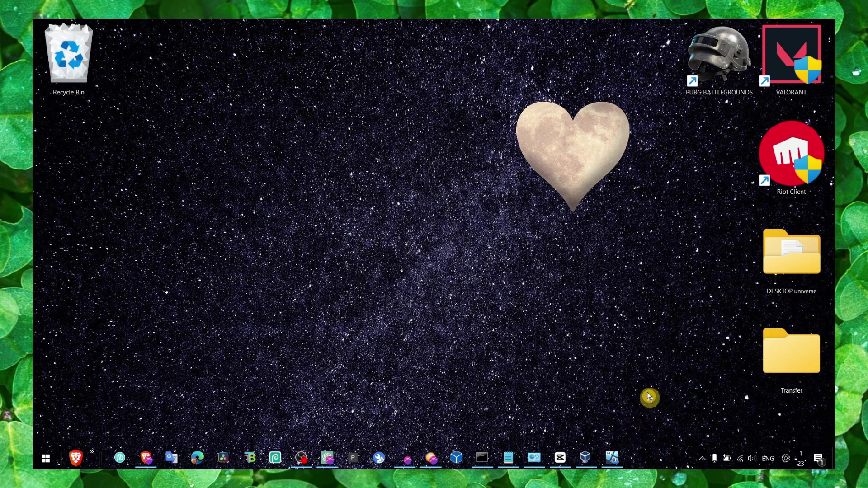
key(super+s)
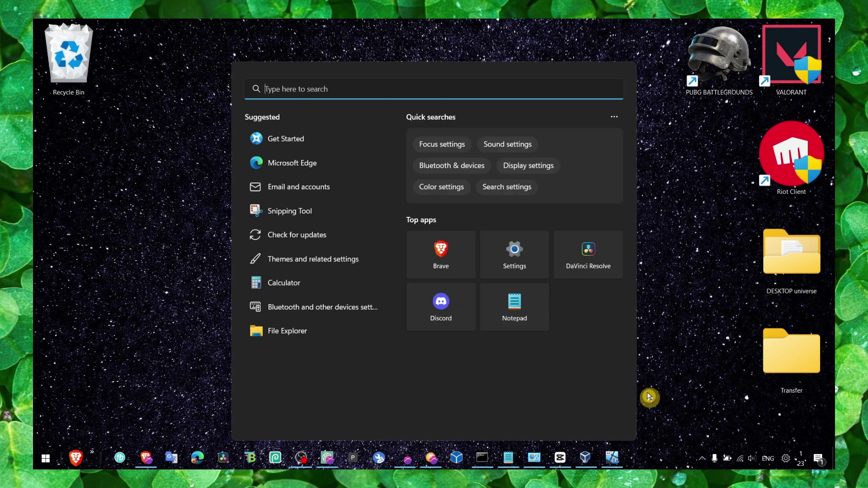
text(control Panel)
key(ctrl+a)
key(BackSpace)
text(cmd)
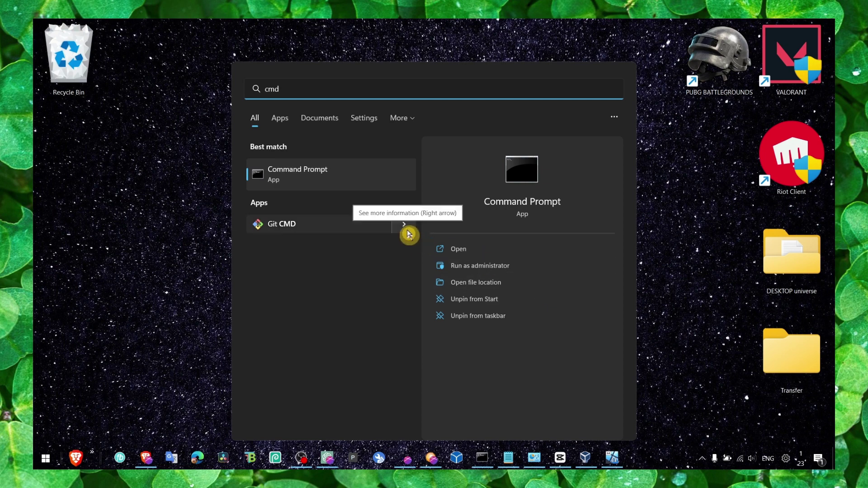
Inside the Windows 11 VM, launch Command Prompt as administrator and approve the UAC prompt
click(616, 458)
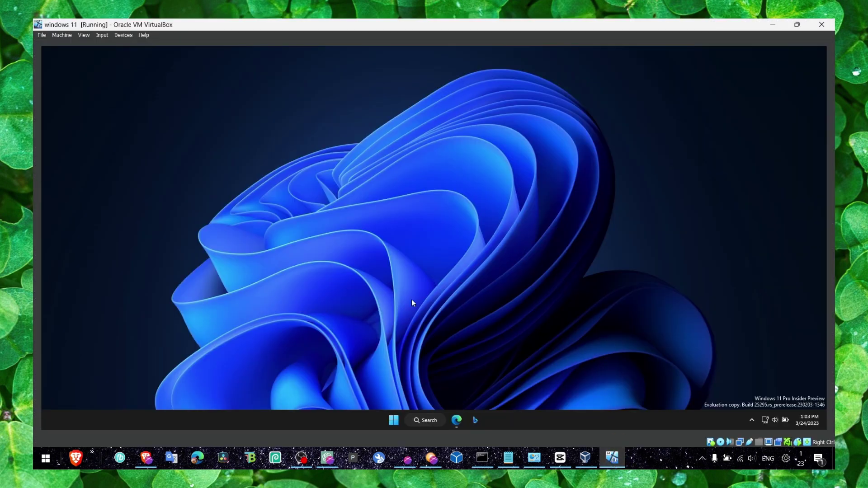
key(super+s)
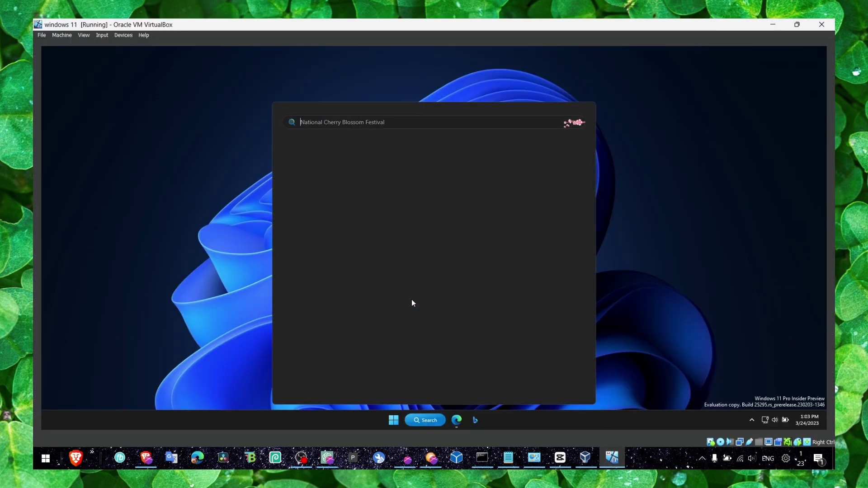
text(cmd)
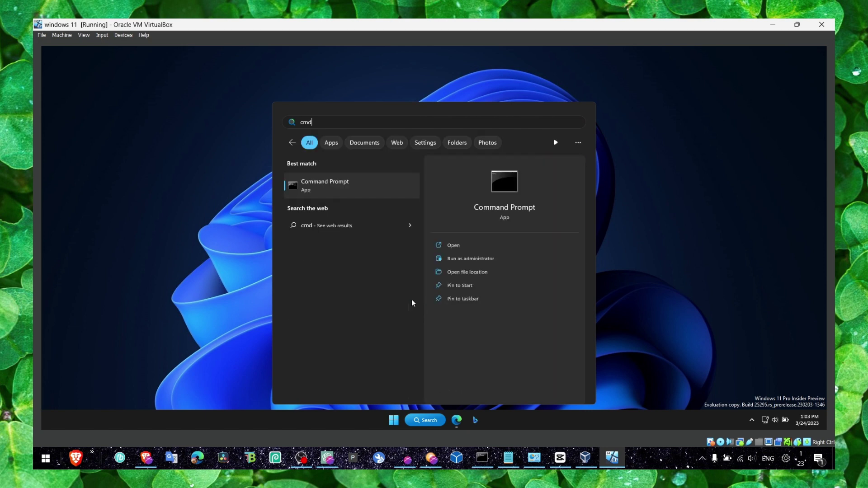
right_click(353, 185)
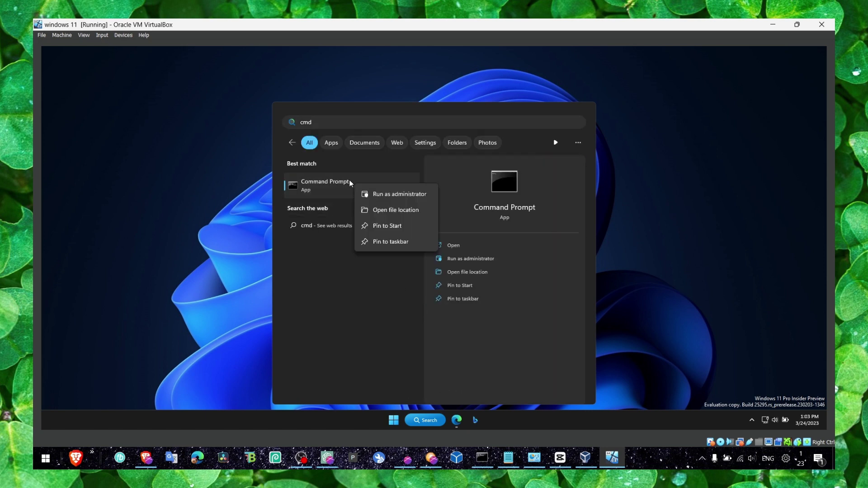
click(367, 194)
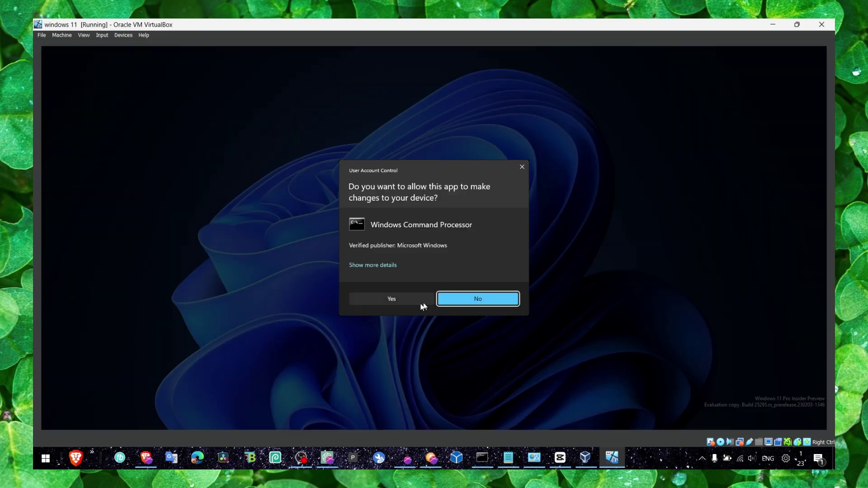
click(397, 299)
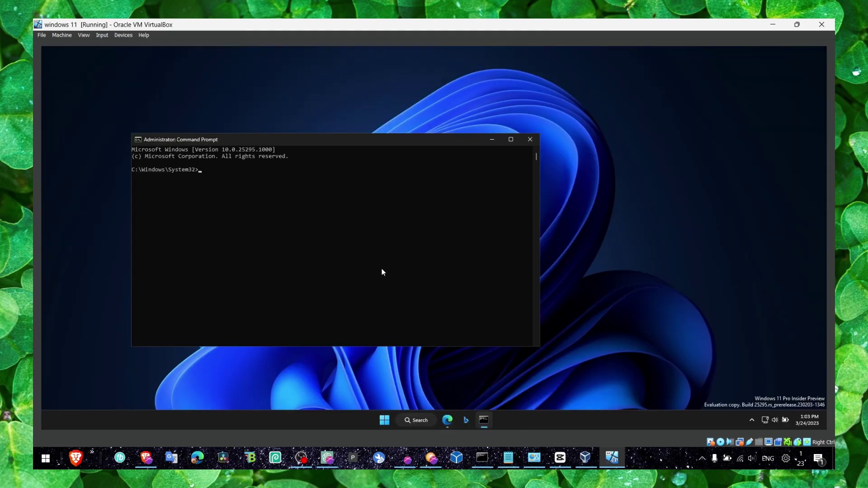
Copy sfc /scannow from the notes and run it in the admin Command Prompt
click(510, 462)
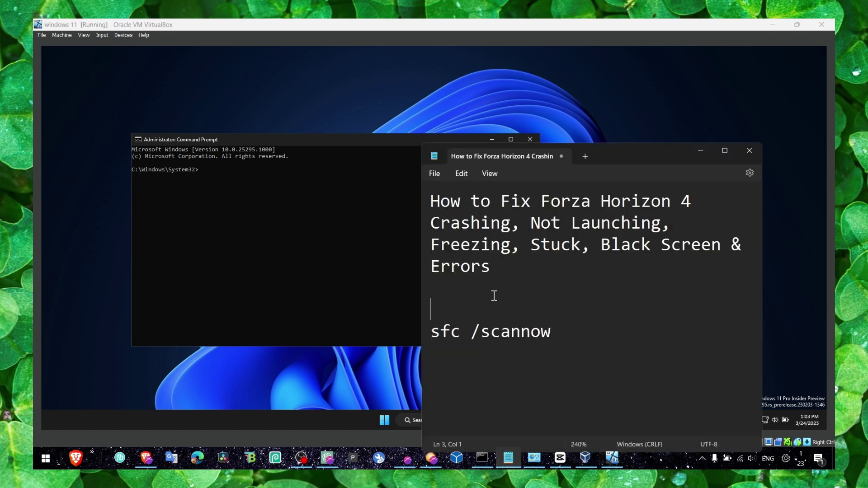
triple_click(477, 329)
right_click(481, 329)
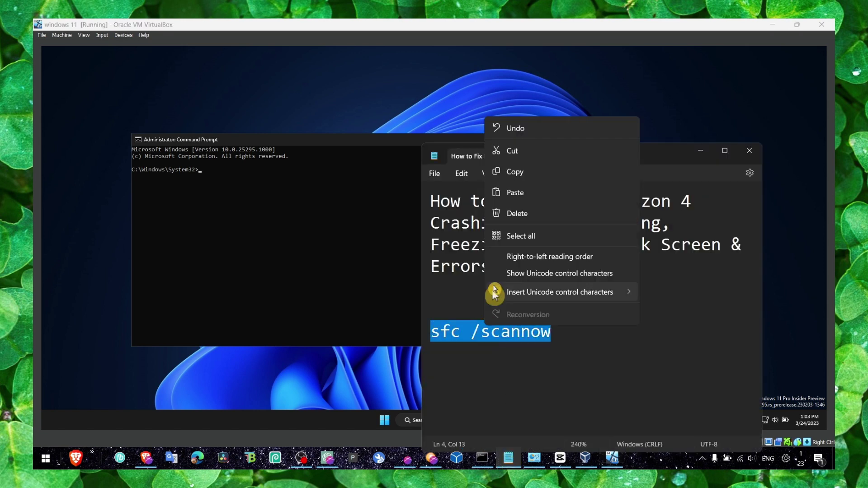
click(512, 172)
click(300, 185)
right_click(295, 184)
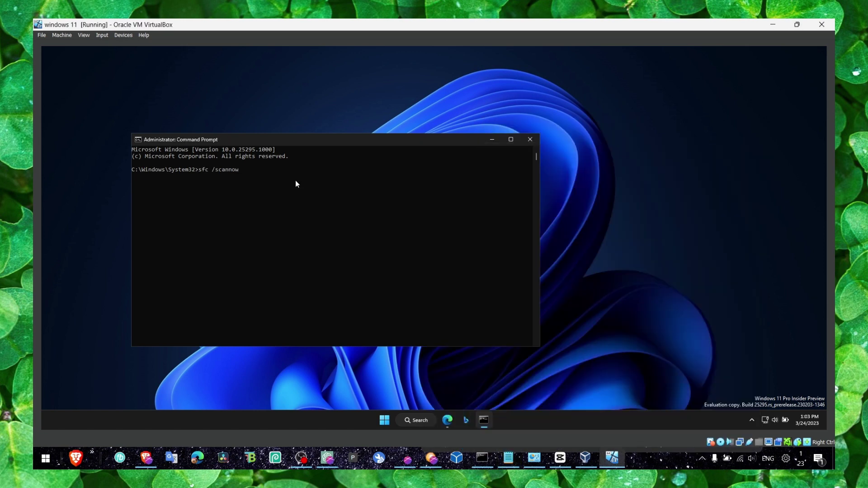
key(Return)
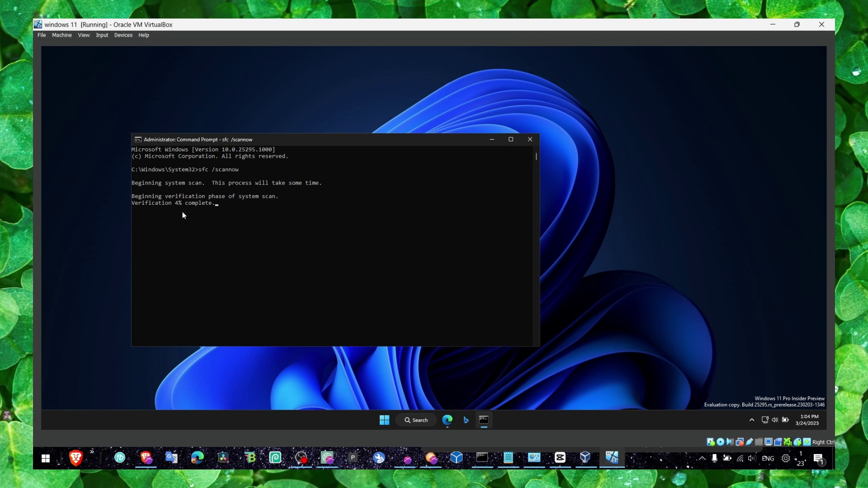
Close Command Prompt and check the VM's Windows Update optional updates, finding none
click(535, 140)
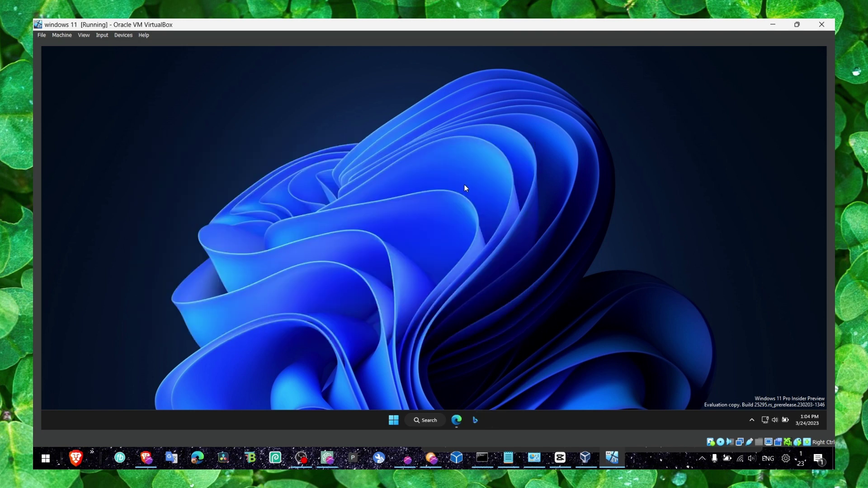
key(super+s)
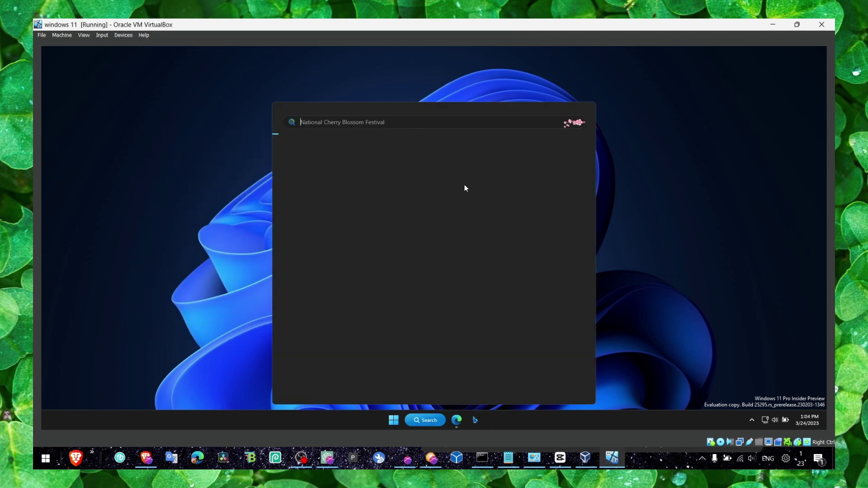
text(windows up)
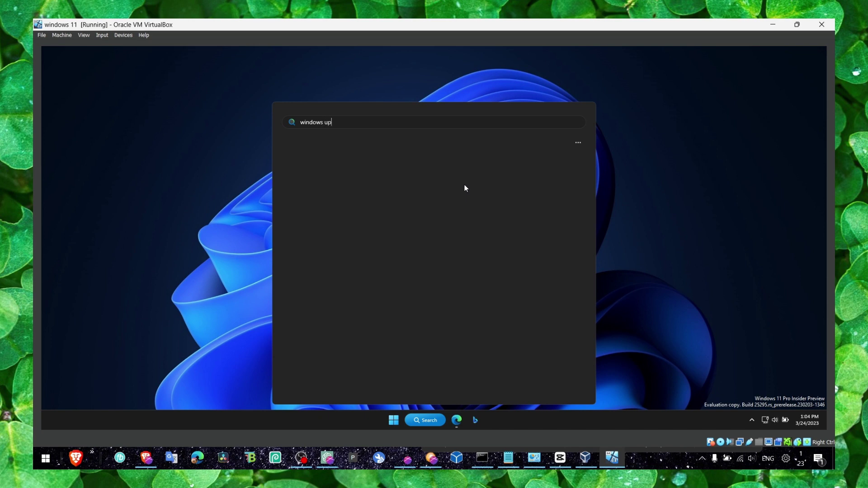
text(date)
key(Return)
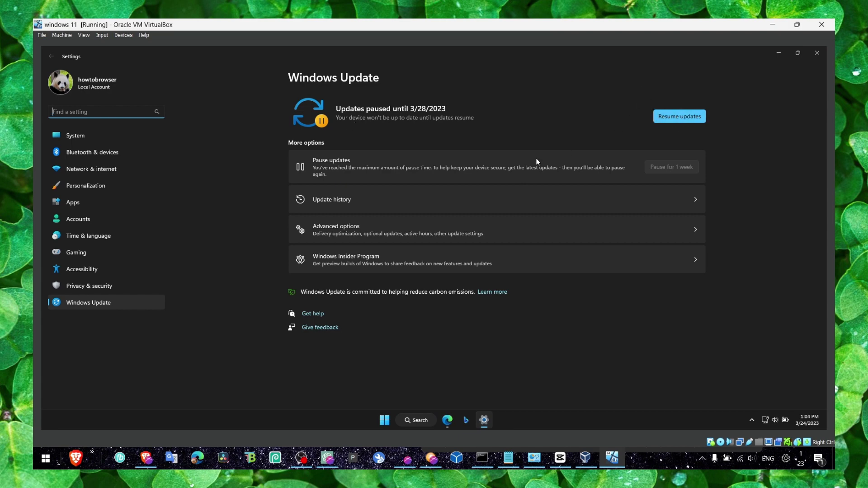
click(392, 235)
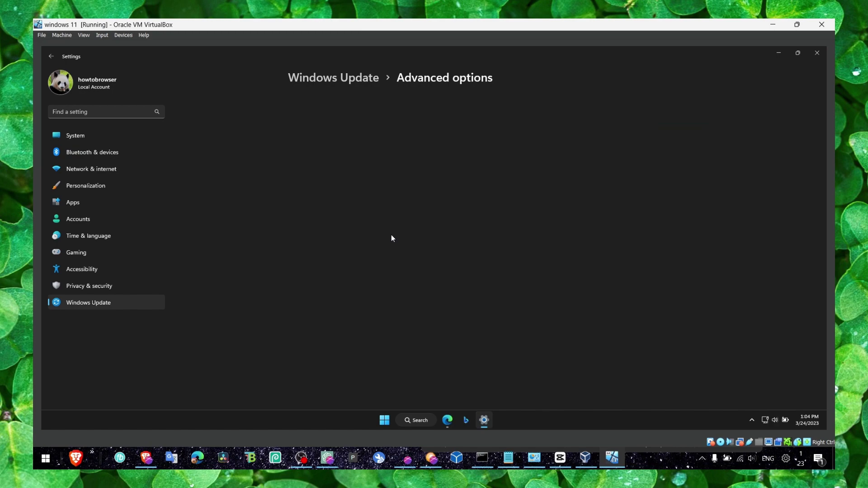
click(369, 284)
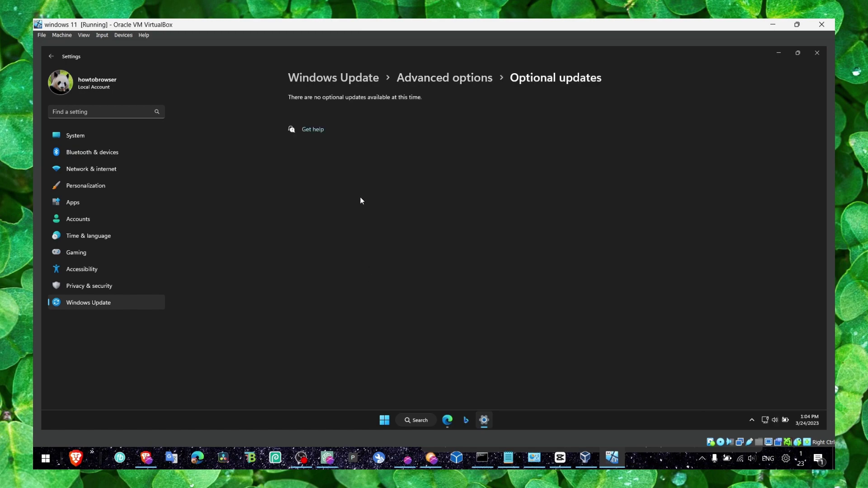
click(816, 52)
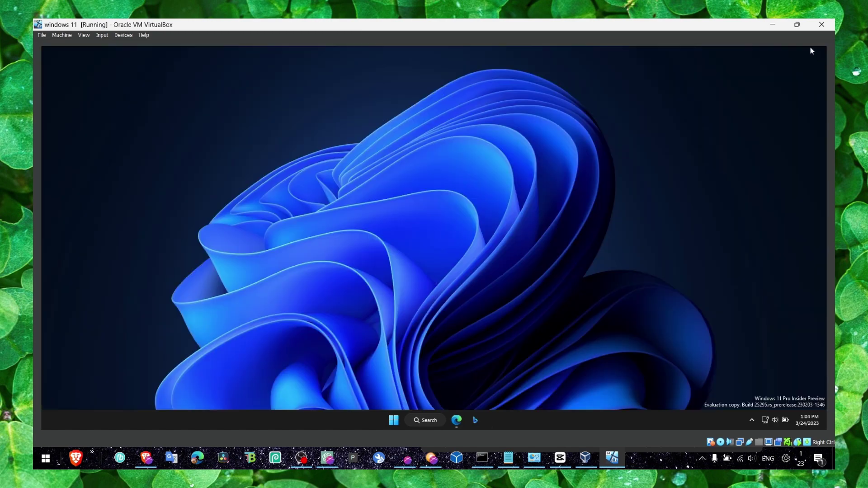
On the host, tick the Lenovo - System - 2.0.5.13 driver in Windows Update optional updates
click(773, 25)
key(super)
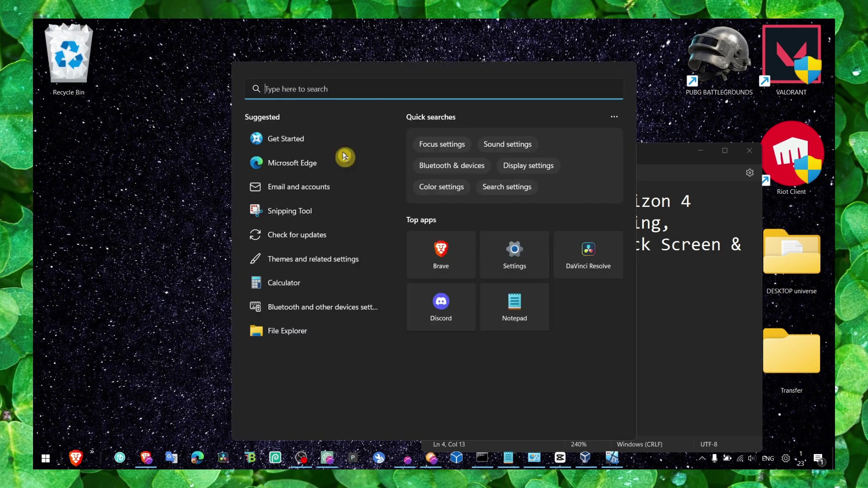
text(windows)
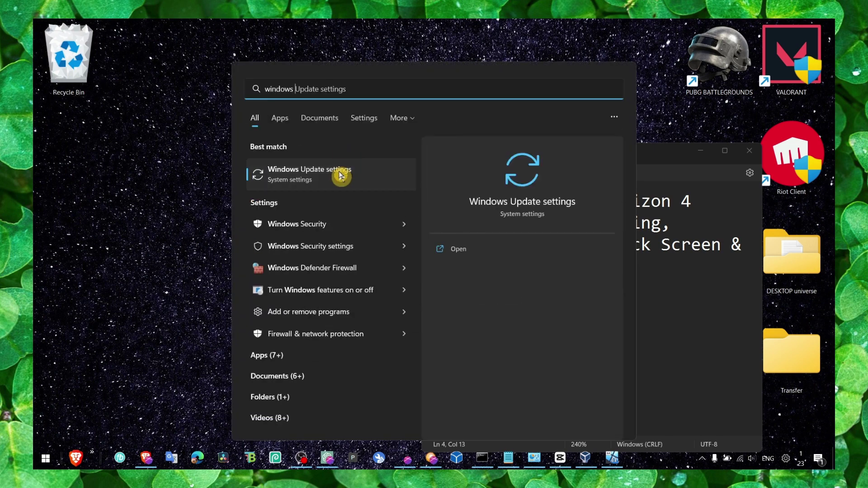
click(342, 171)
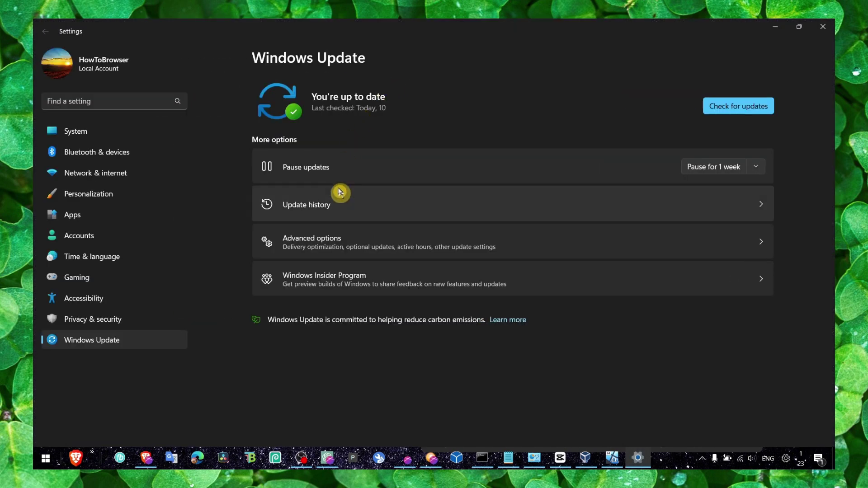
click(325, 291)
click(328, 327)
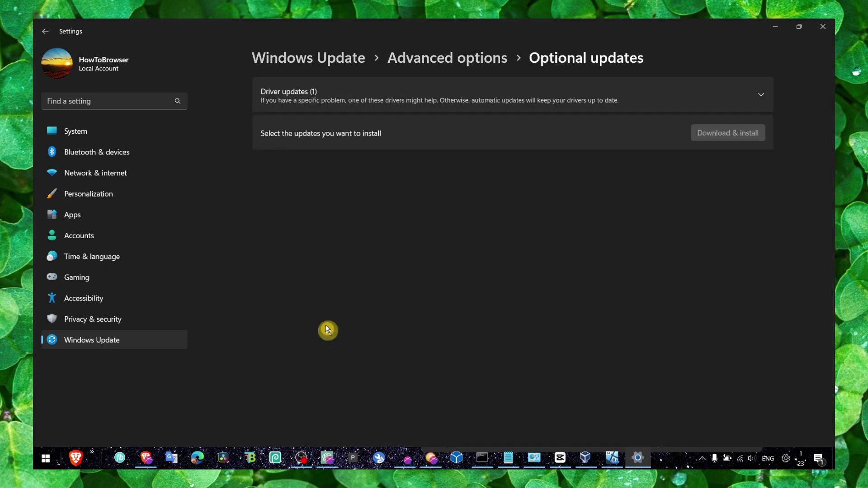
click(319, 105)
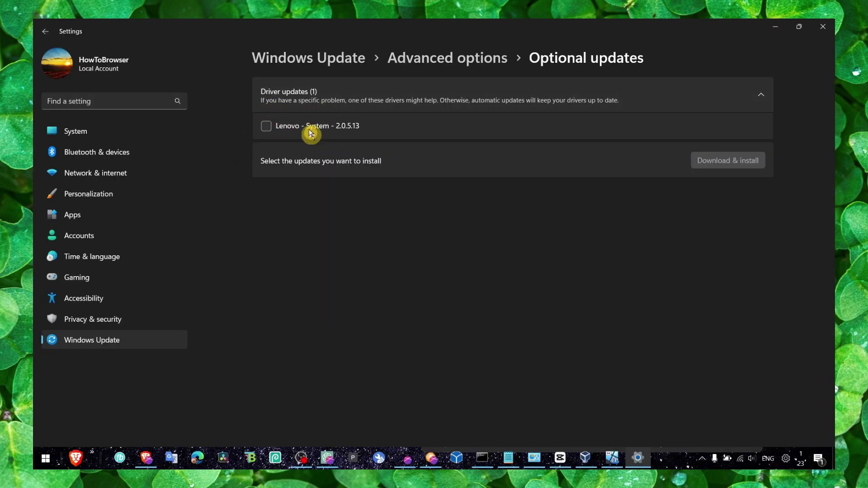
click(311, 128)
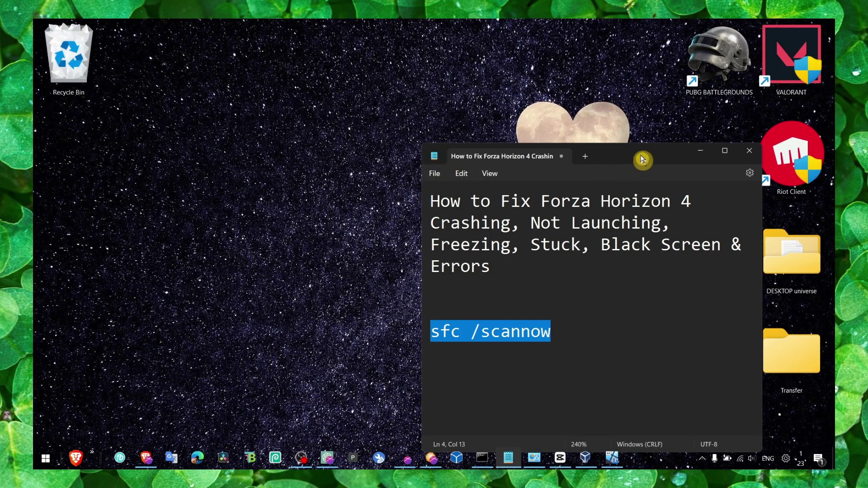
drag(642, 160, 560, 140)
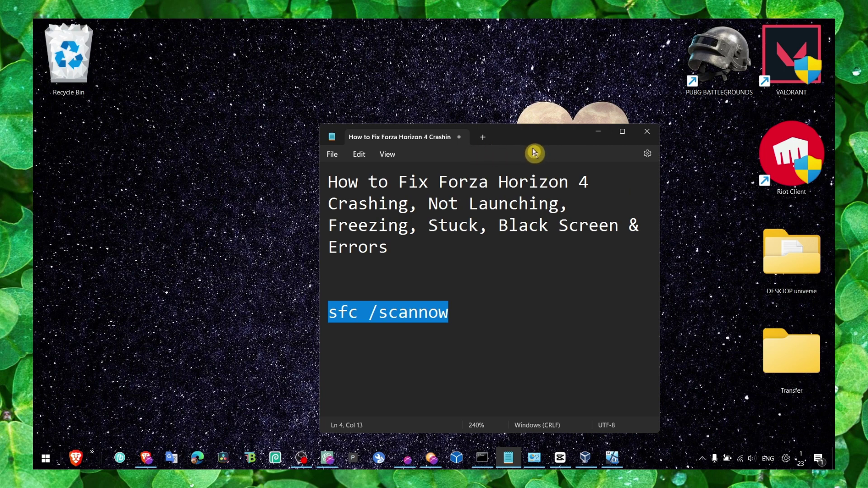
Adjust the Forza notes window and its text selection, then minimize Notepad
drag(539, 148, 529, 124)
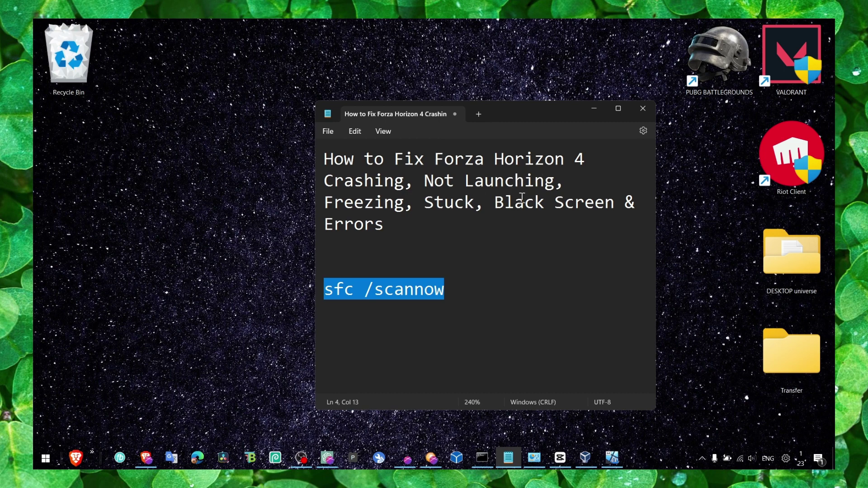
click(489, 217)
triple_click(465, 203)
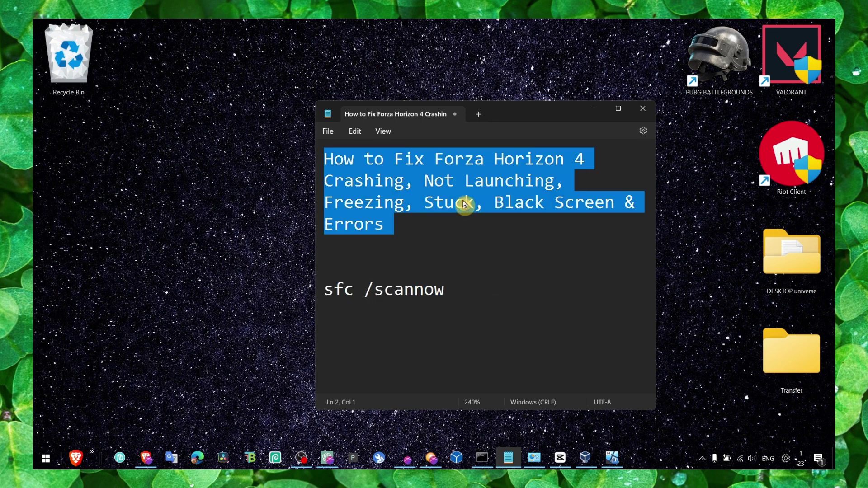
click(463, 204)
click(414, 202)
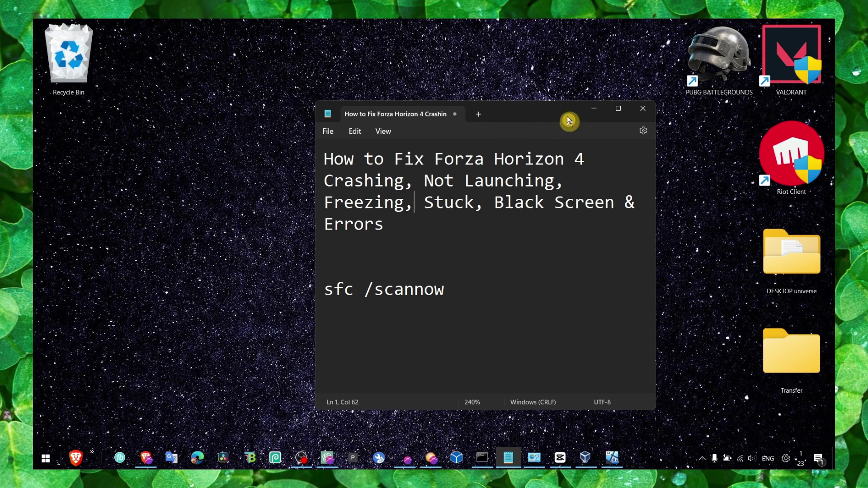
click(595, 109)
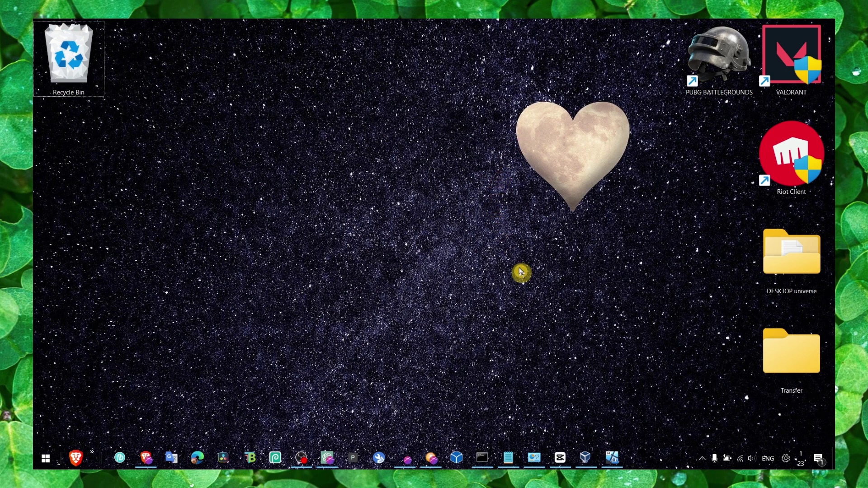
In the VM's Edge, download the DirectX End-User Runtime Web Installer in English
click(612, 458)
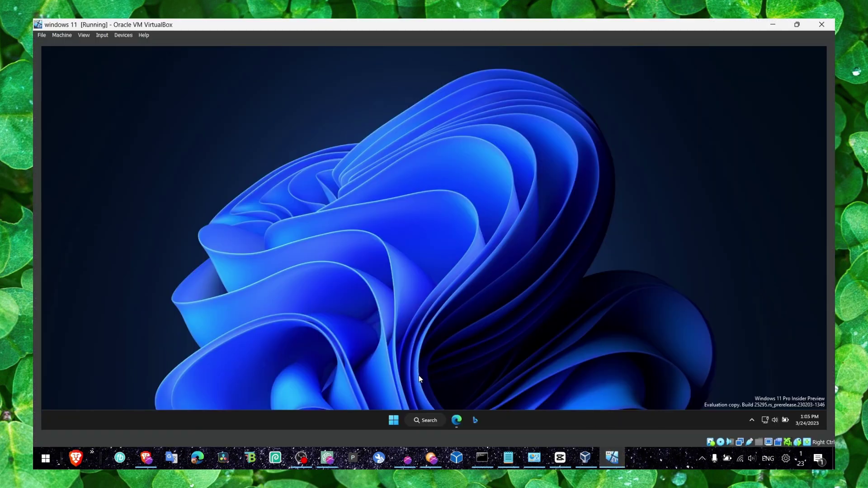
click(456, 421)
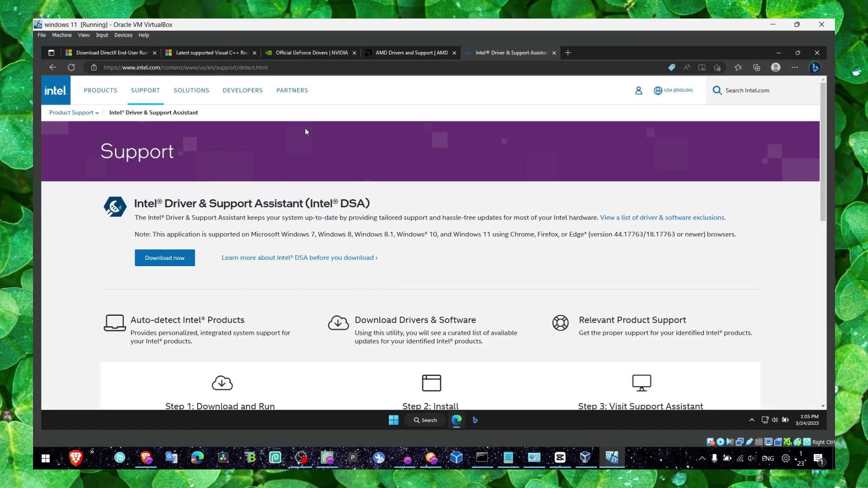
click(411, 51)
click(488, 52)
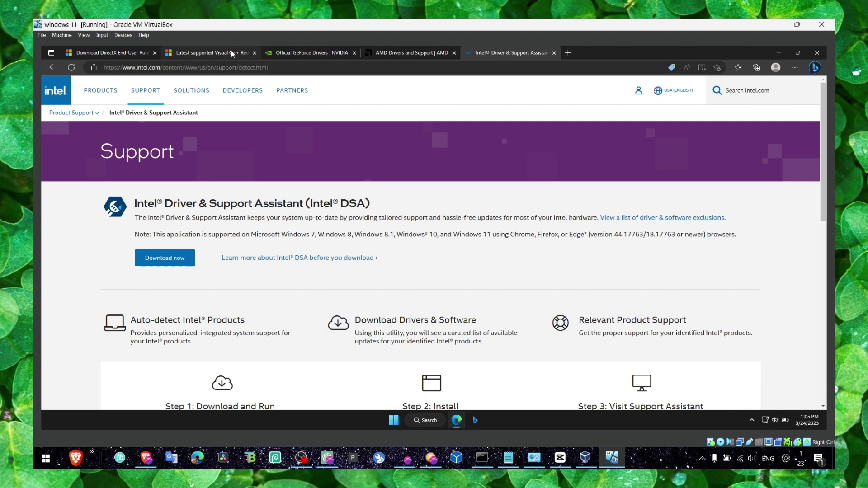
click(112, 53)
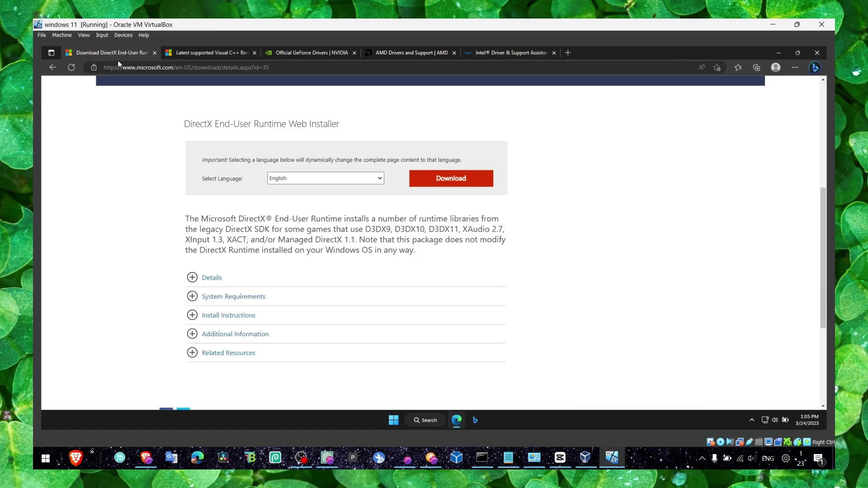
click(317, 179)
click(319, 180)
click(432, 184)
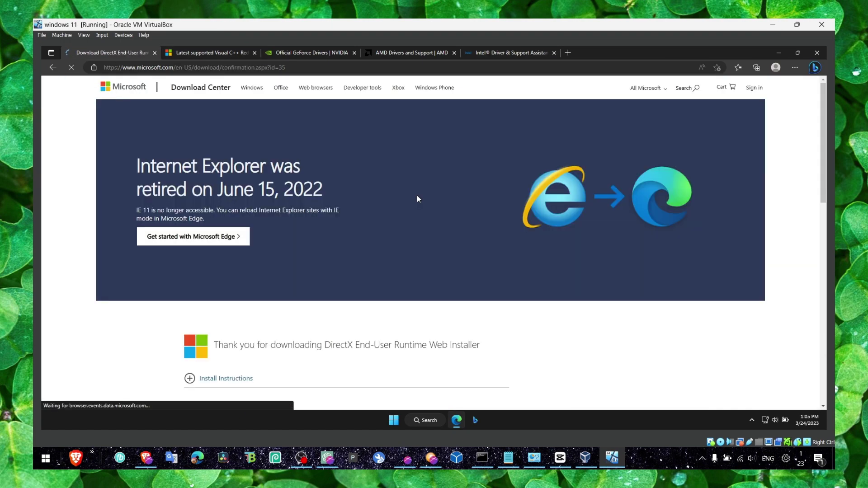
scroll(330, 270, down, 3)
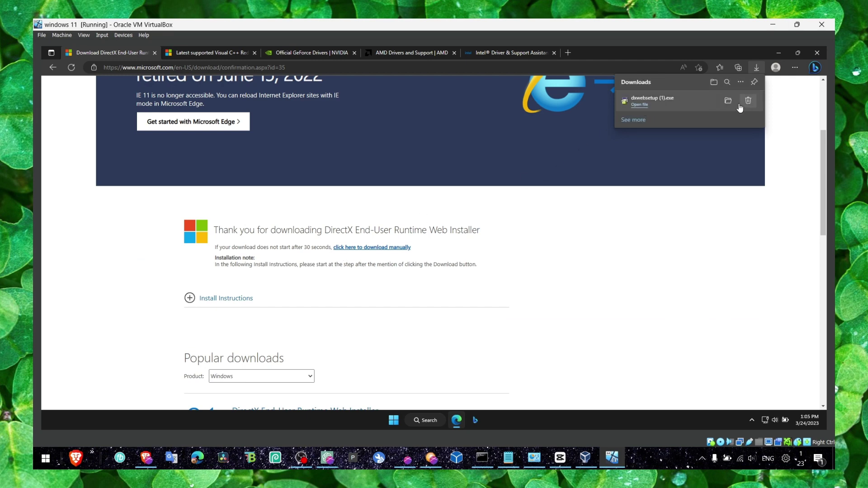
Run the DirectX installer, accept the licence, skip the Bing Bar, then close the hung setup
click(638, 104)
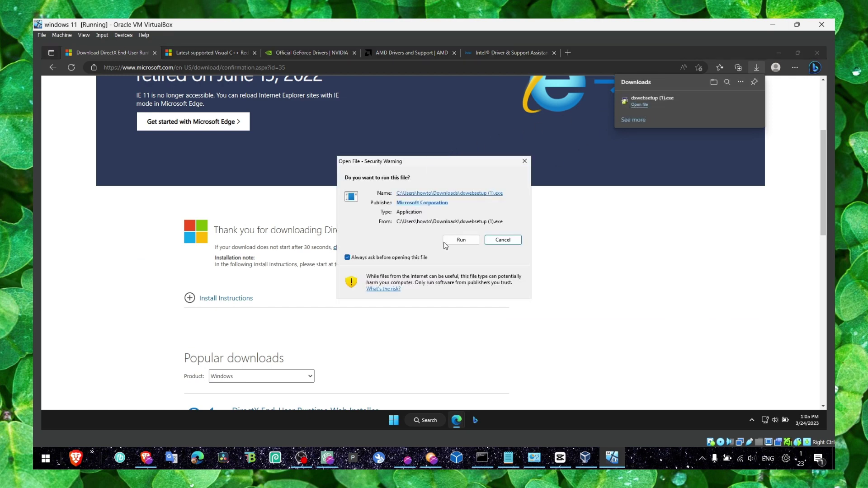
click(445, 244)
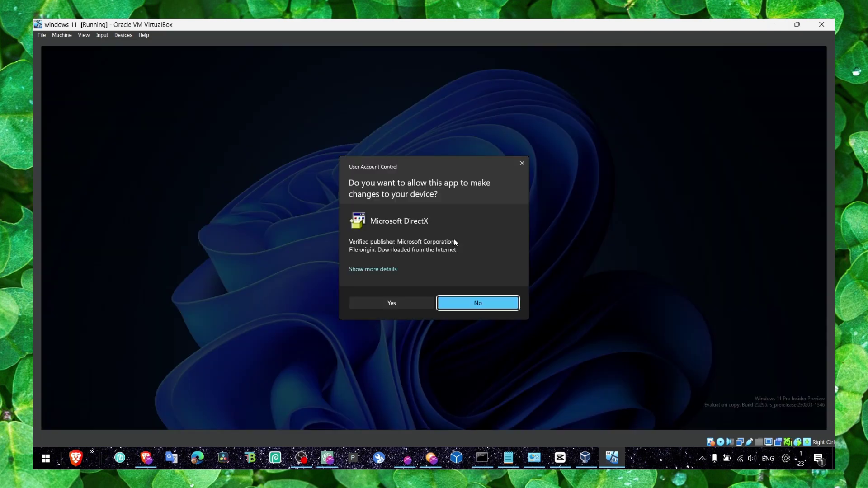
click(407, 300)
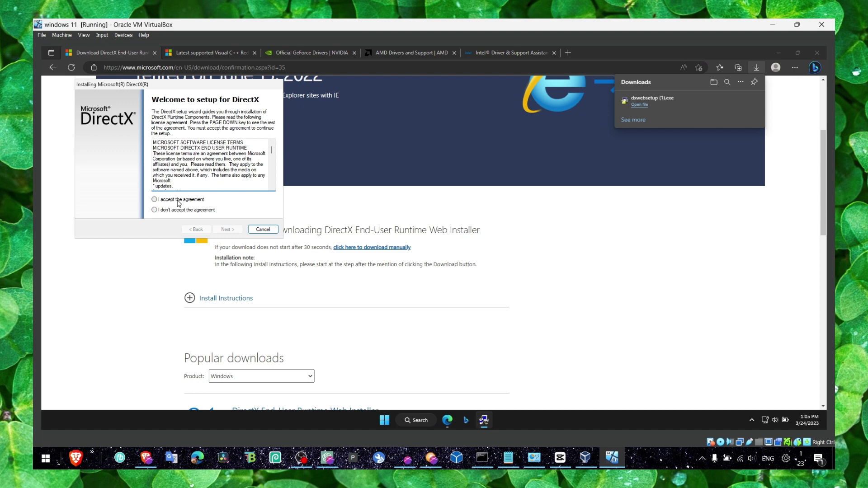
click(177, 201)
click(224, 230)
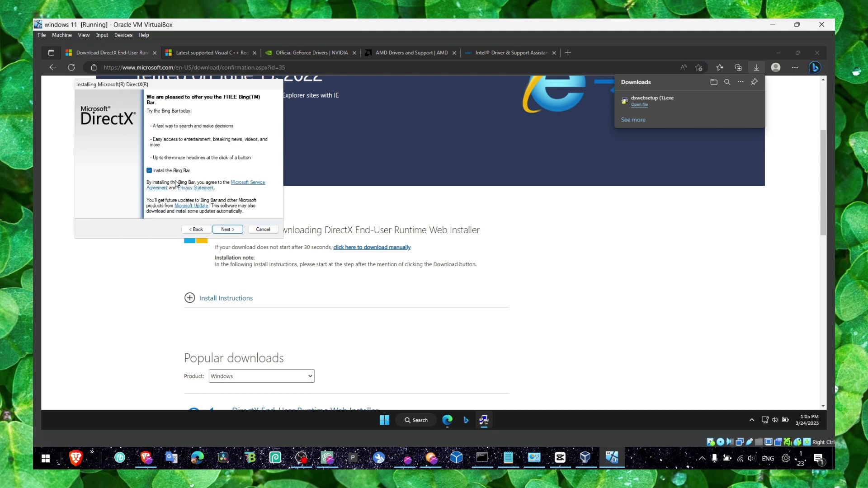
click(225, 231)
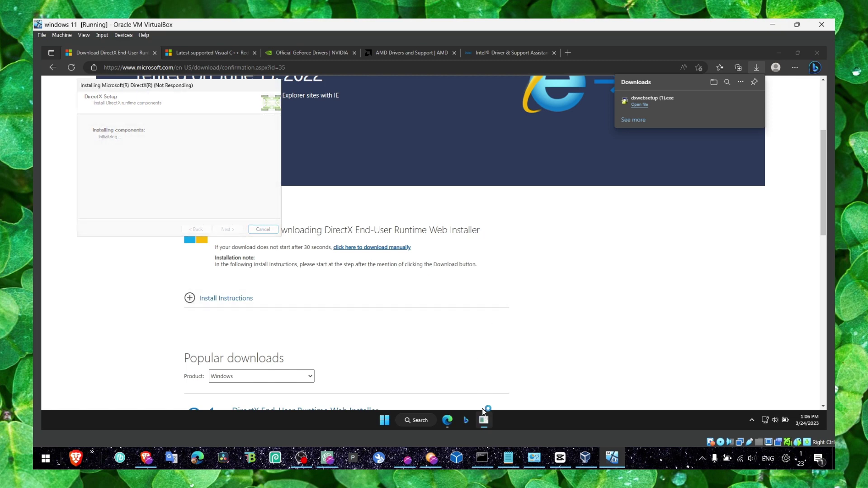
mouse_move(485, 421)
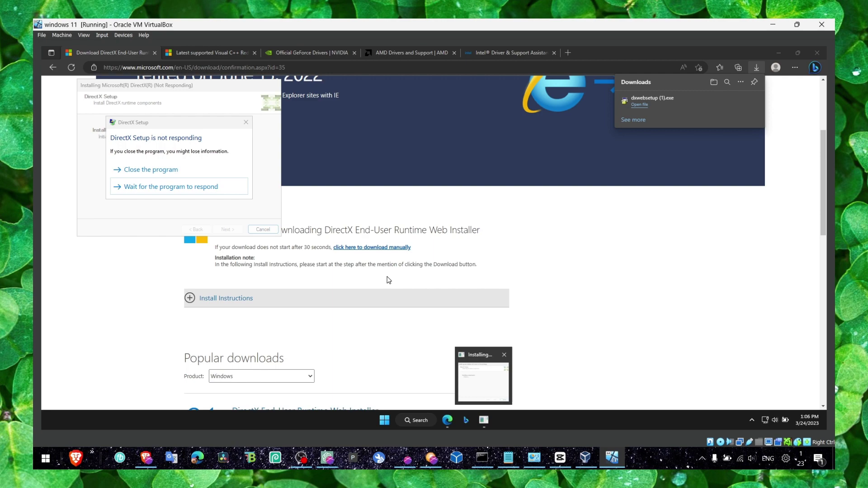
click(189, 171)
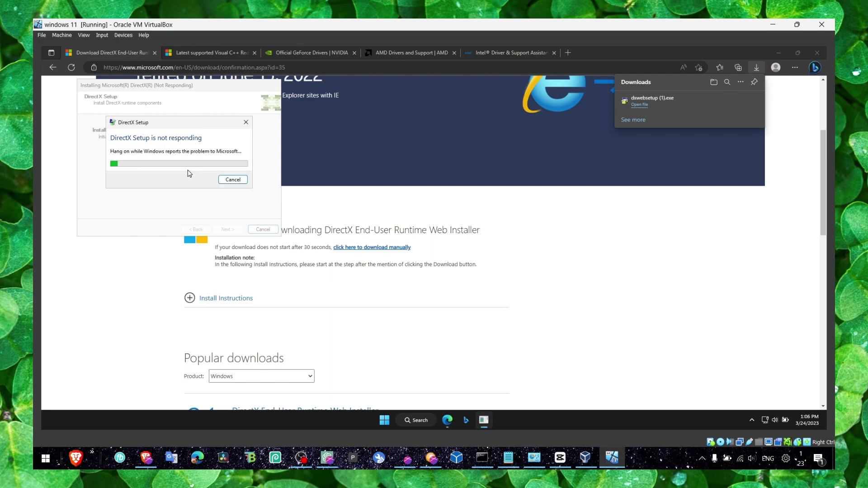
Decline the DirectX restart and confirm the program installed correctly
click(198, 53)
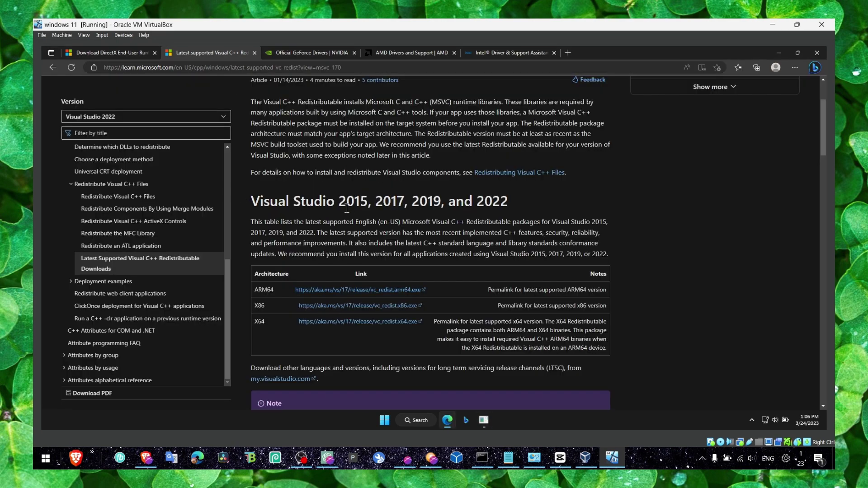
scroll(273, 199, up, 2)
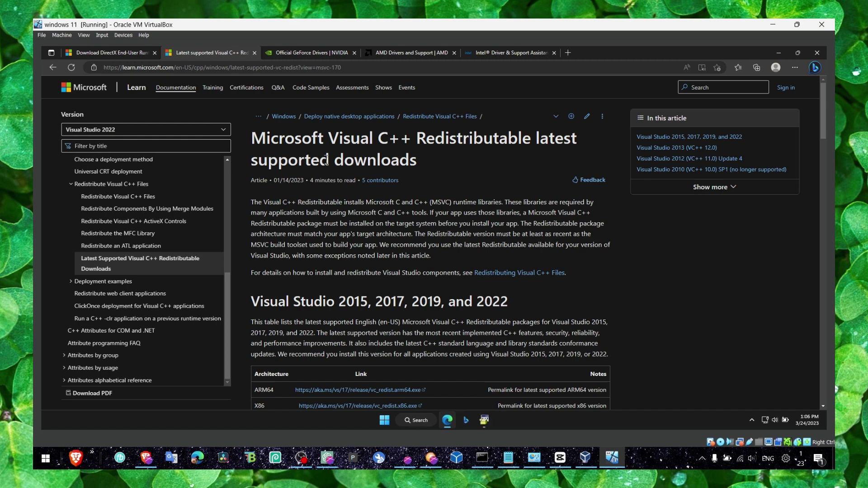
click(485, 420)
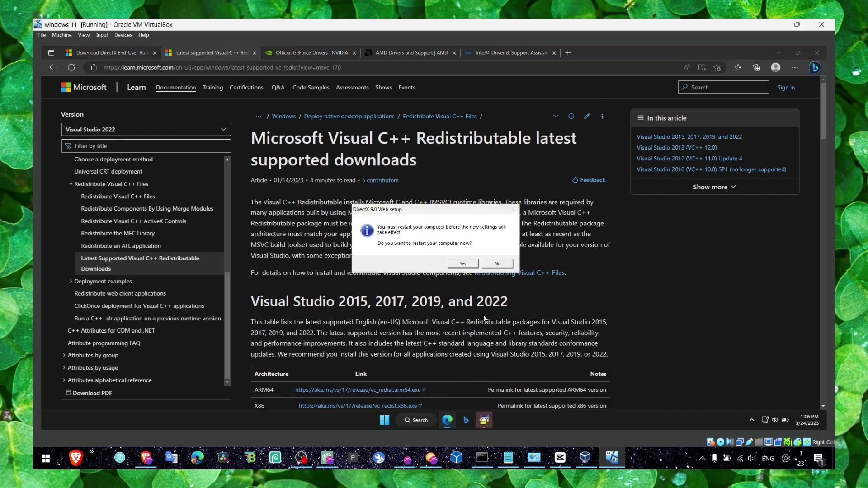
click(497, 264)
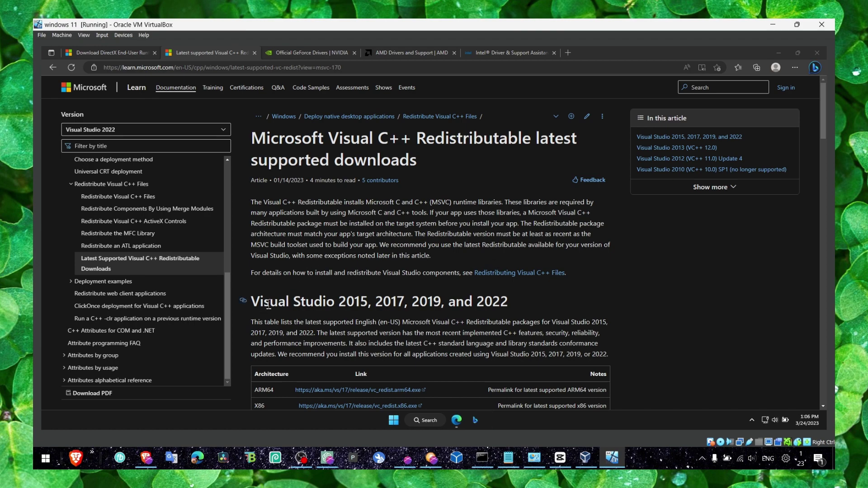
scroll(316, 384, down, 1)
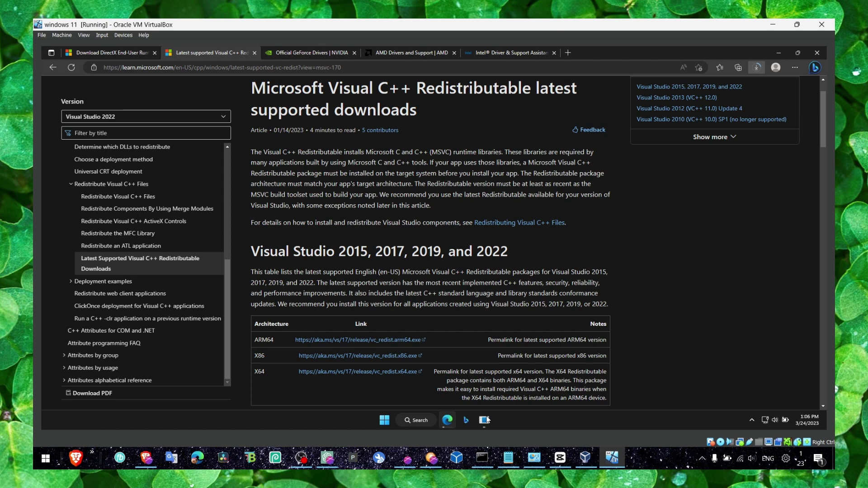
mouse_move(484, 420)
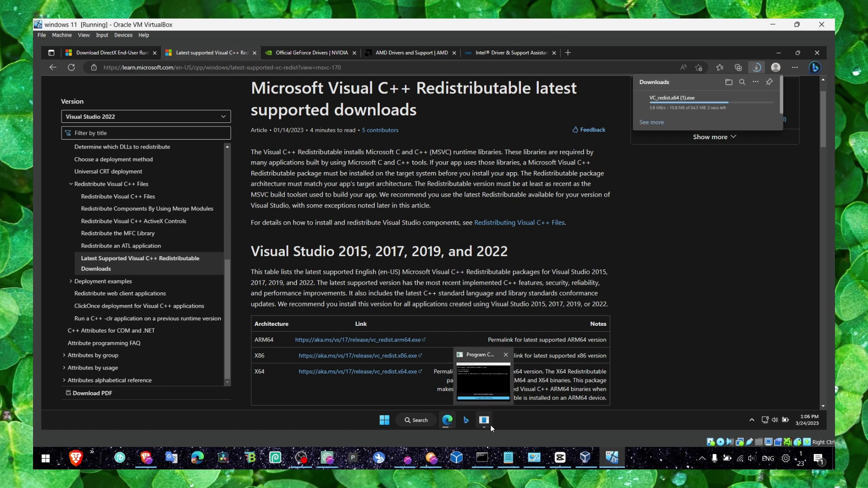
click(496, 370)
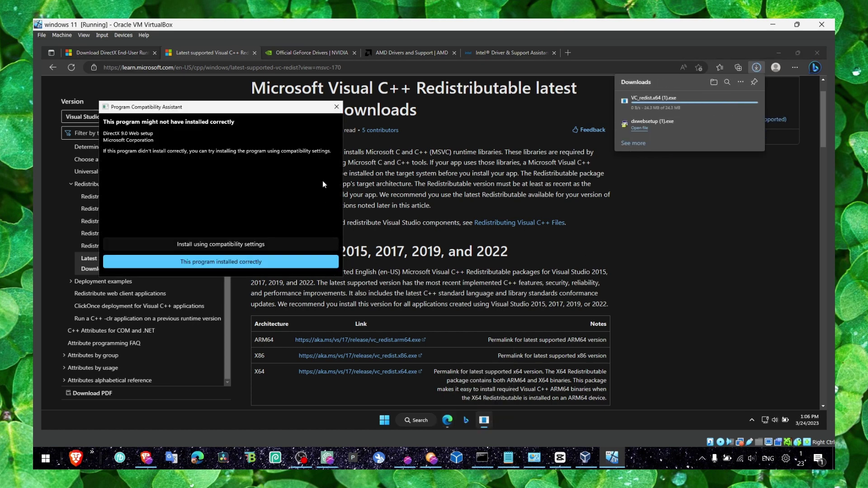
click(336, 108)
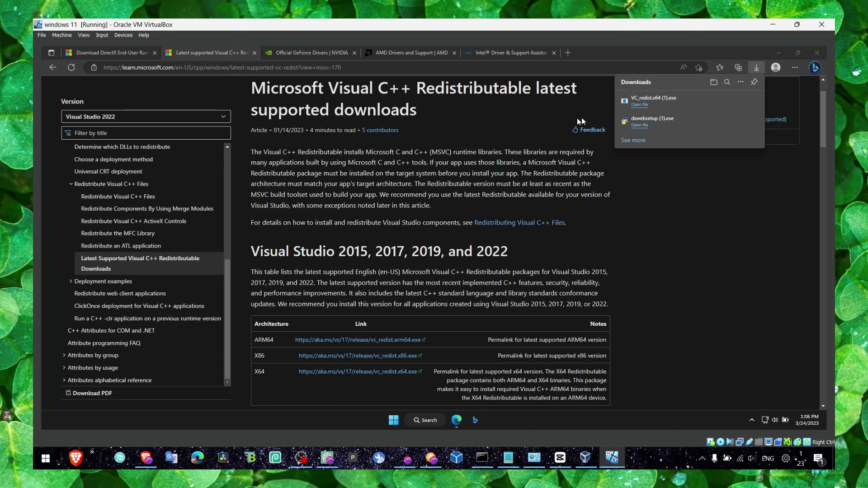
Run the Visual C++ x64 Redistributable installer, see 14.34.31938 already installed, and cancel it
click(635, 105)
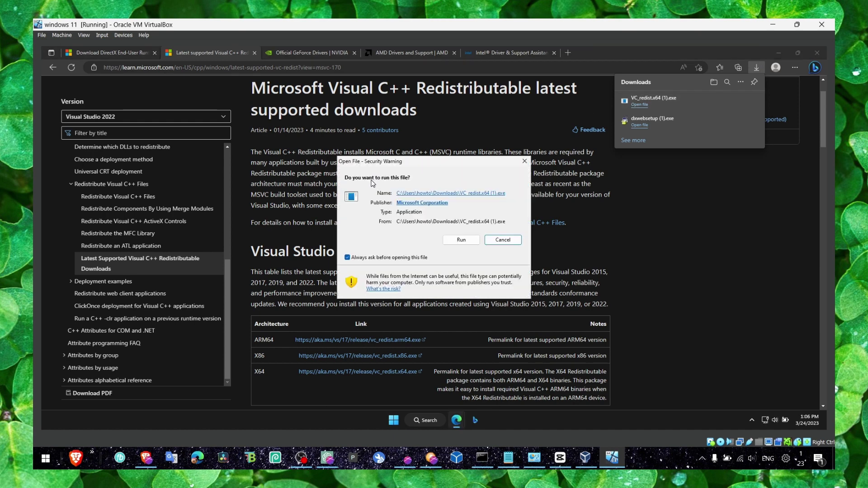
click(464, 240)
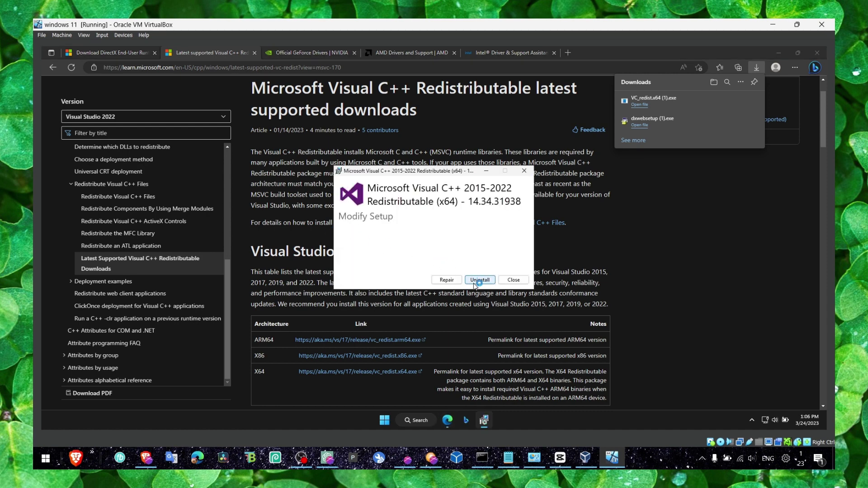
click(509, 280)
click(461, 261)
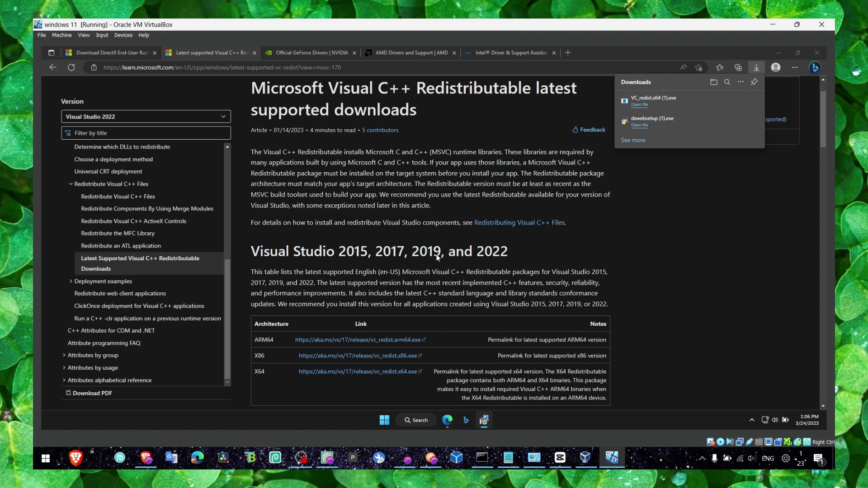
Open the GeForce Drivers page, decline NVIDIA notifications, and minimize the VM
click(307, 53)
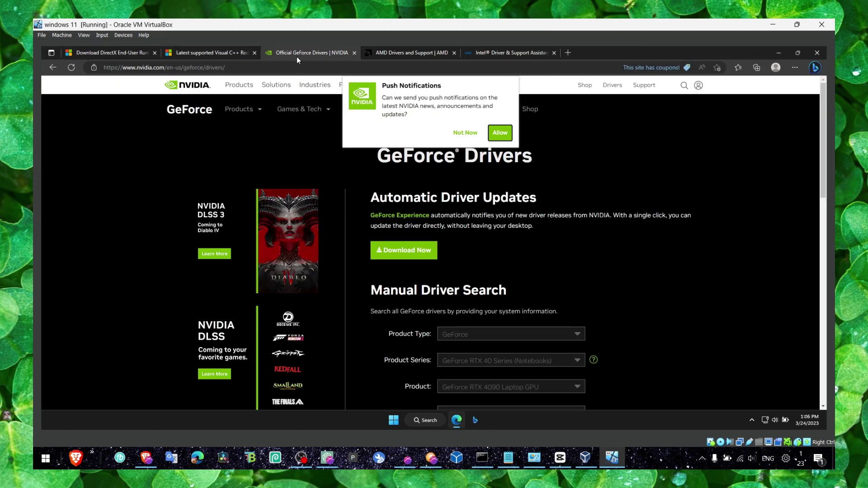
click(465, 135)
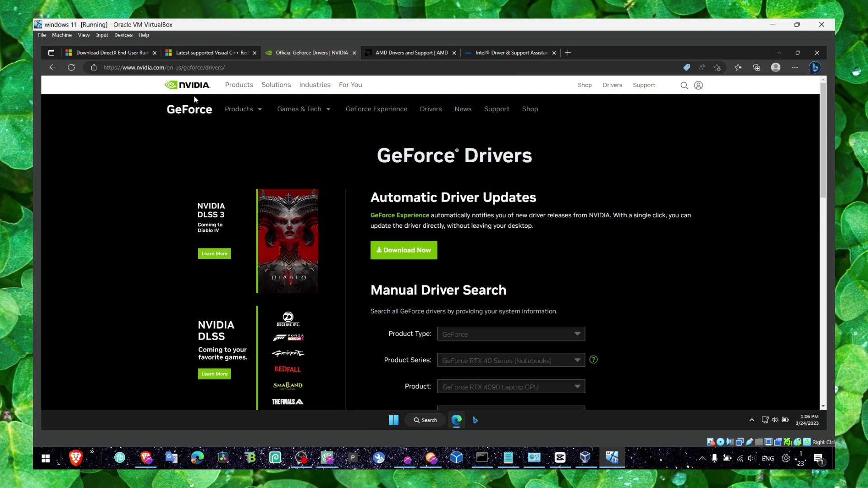
click(773, 24)
Launch GeForce Experience, confirm Game Ready driver 531.41 is the latest, then close it
key(super)
text(geo)
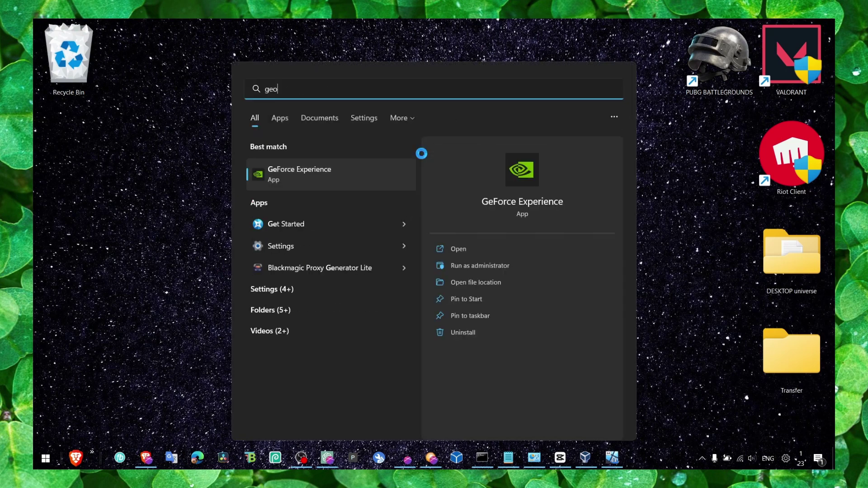
click(362, 182)
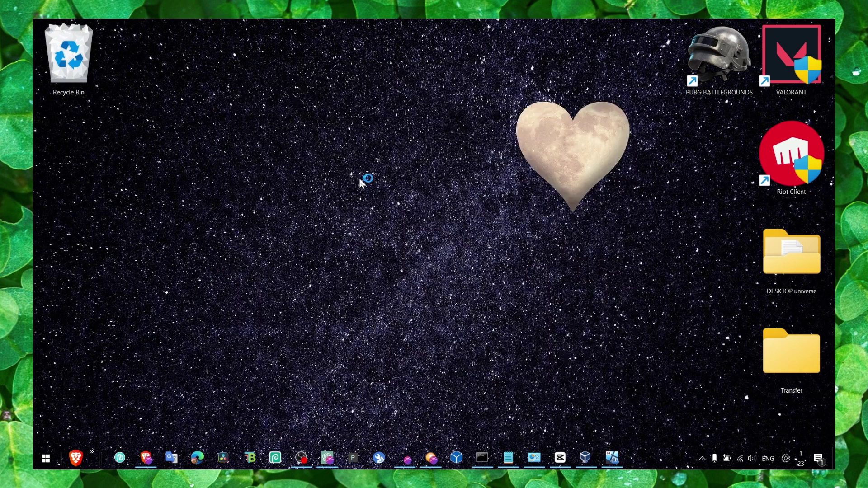
click(324, 163)
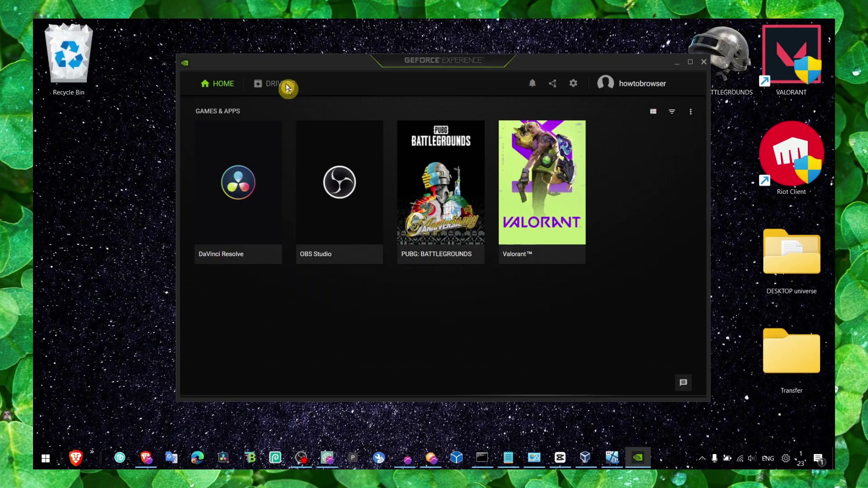
click(478, 153)
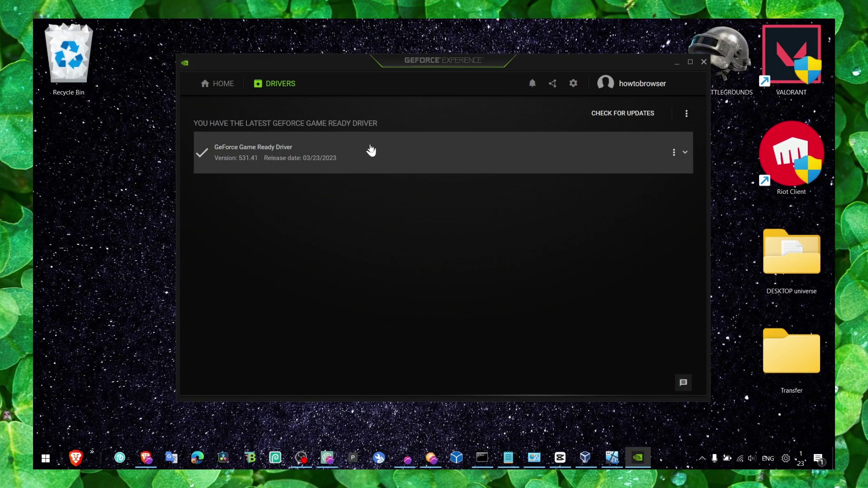
click(549, 129)
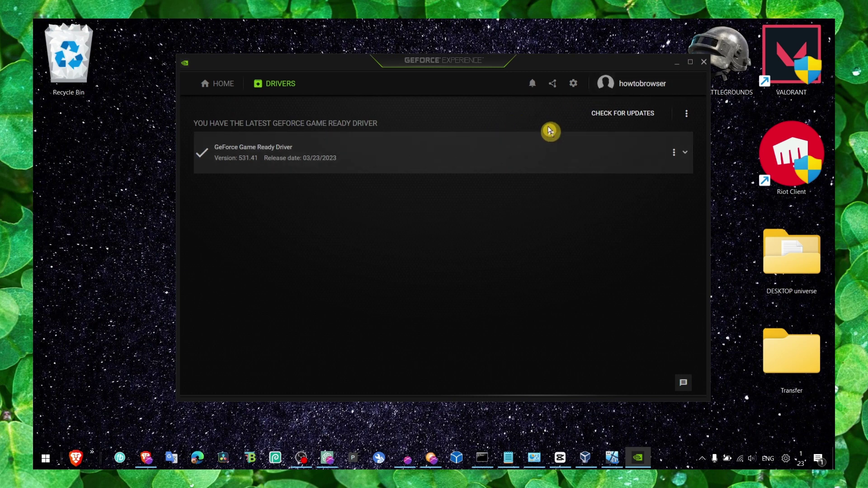
click(554, 116)
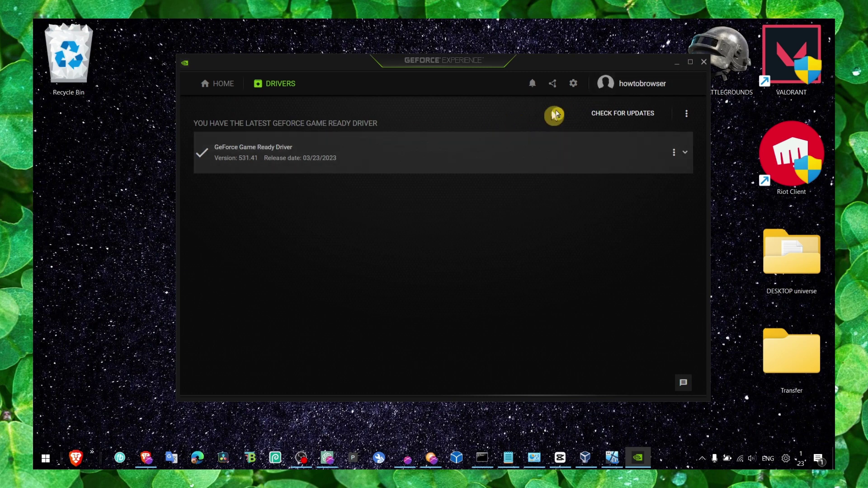
click(704, 61)
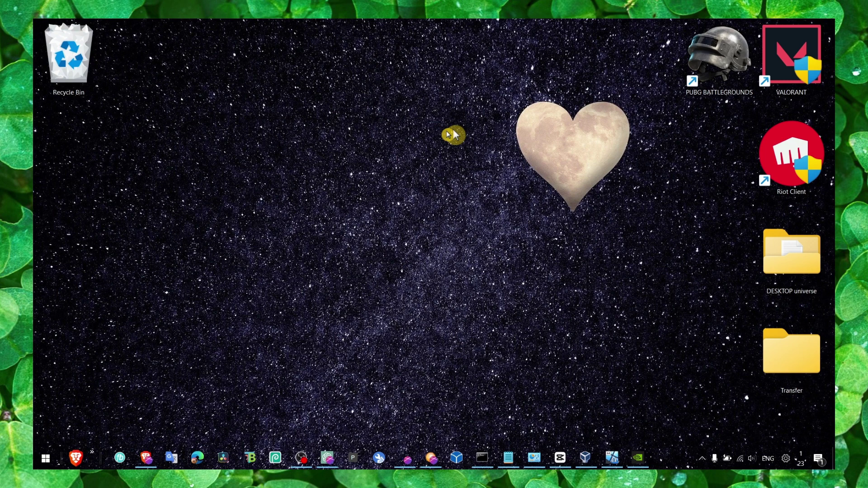
right_click(425, 138)
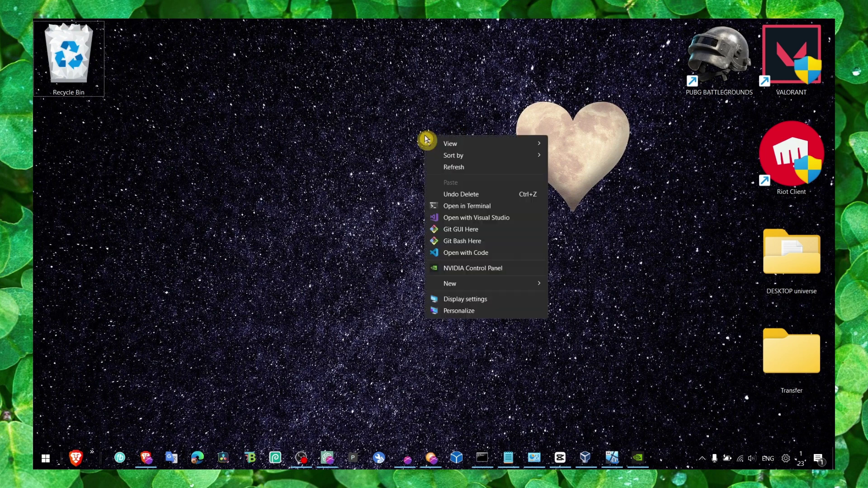
click(473, 269)
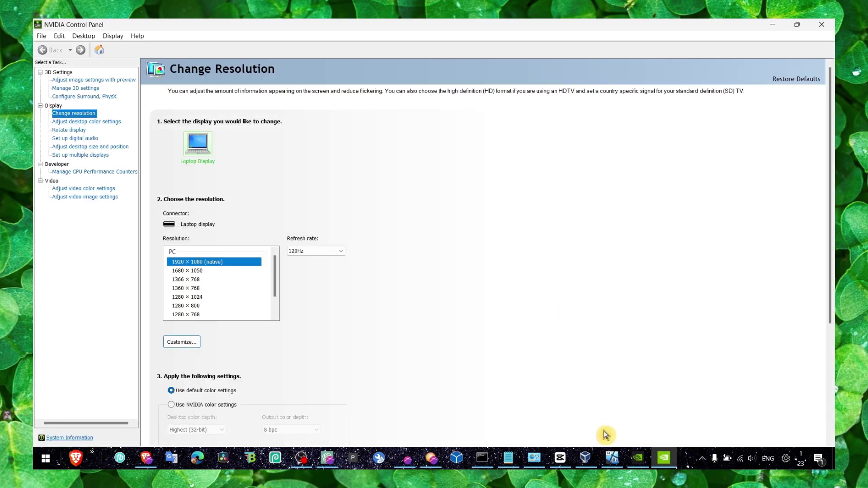
mouse_move(639, 453)
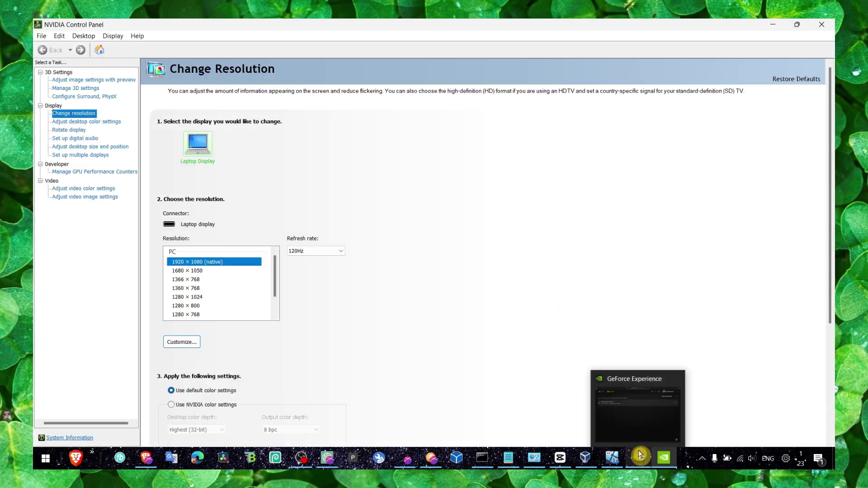
click(674, 386)
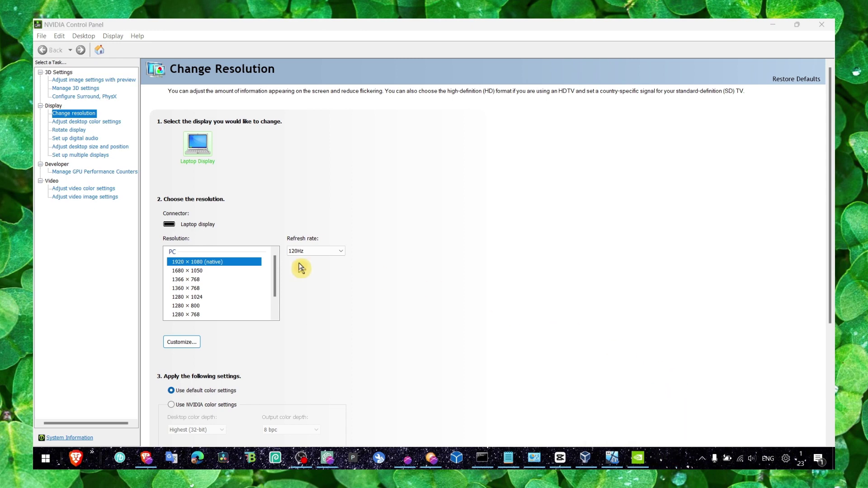
click(104, 198)
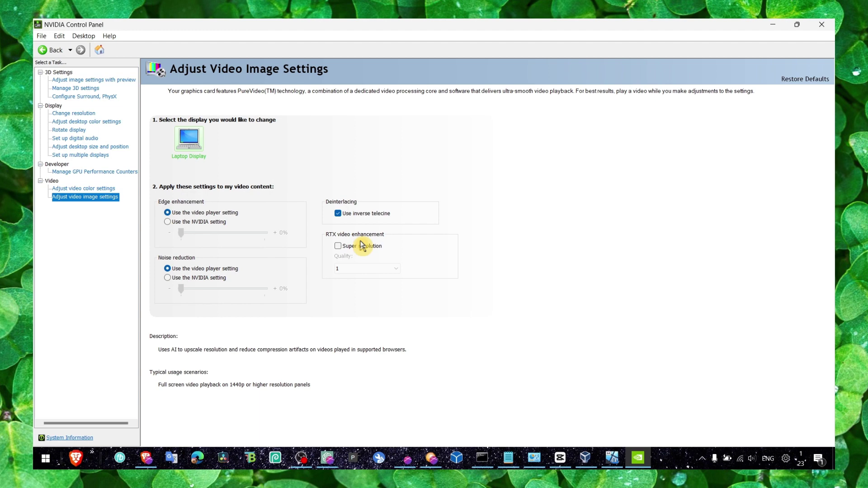
click(348, 247)
click(358, 268)
click(355, 302)
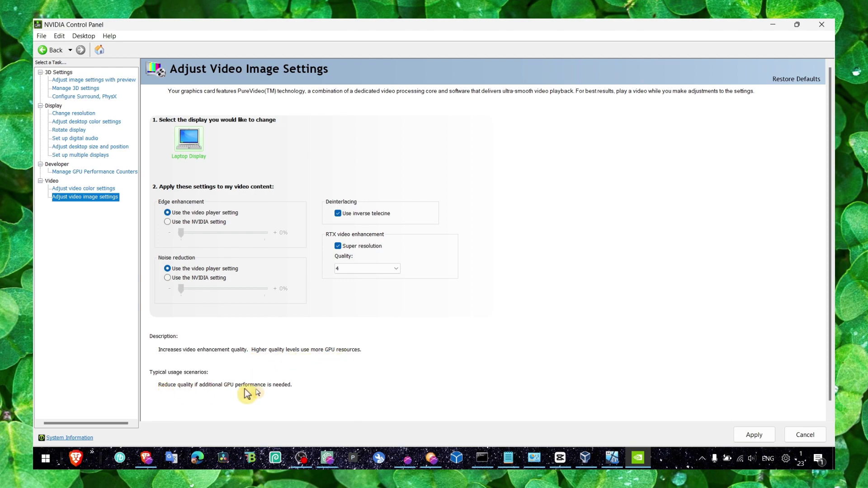
click(791, 435)
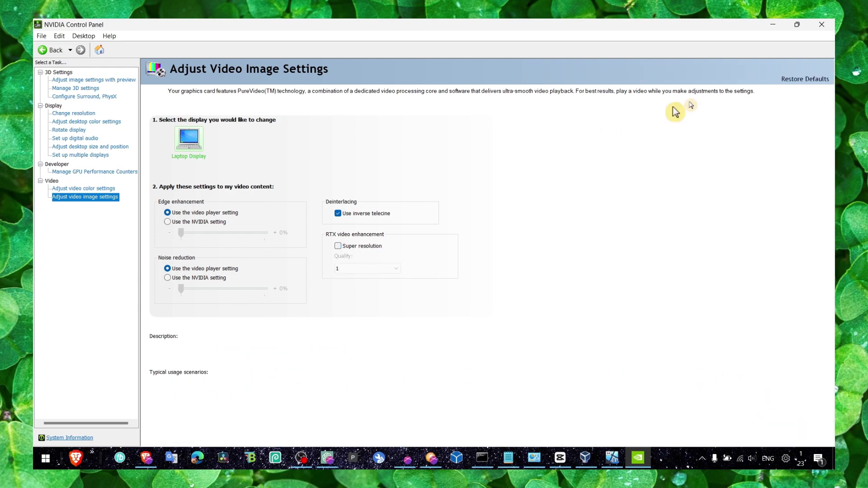
click(823, 24)
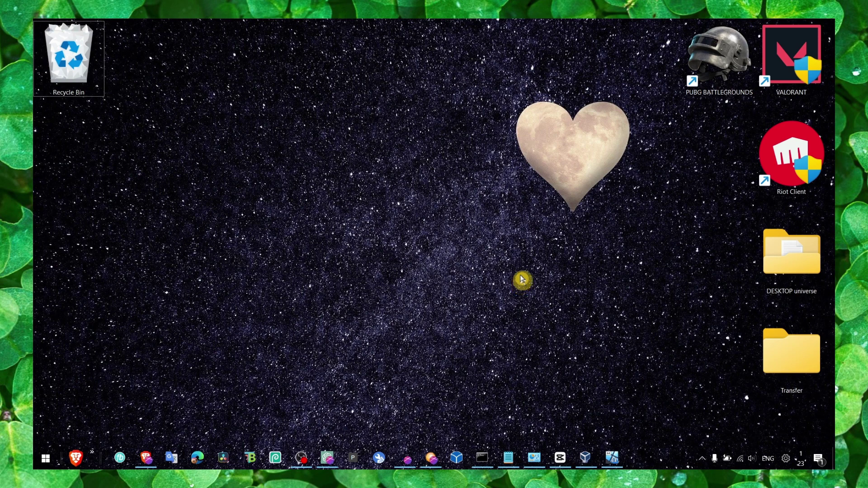
Open the VALORANT shortcut's Properties on the Compatibility tab and centre the dialog on screen
click(775, 86)
right_click(780, 84)
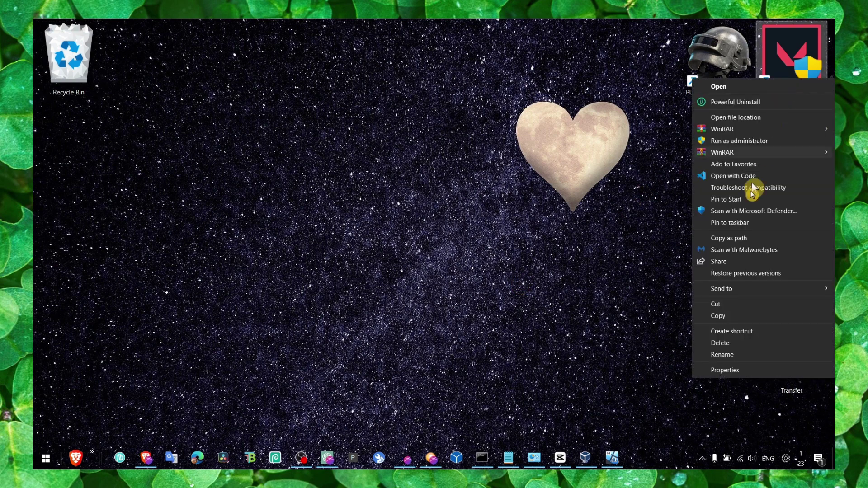
click(725, 370)
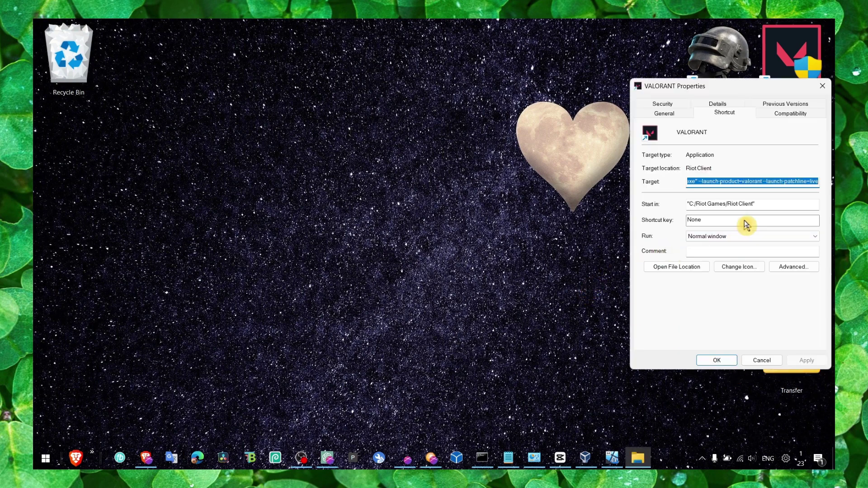
click(778, 114)
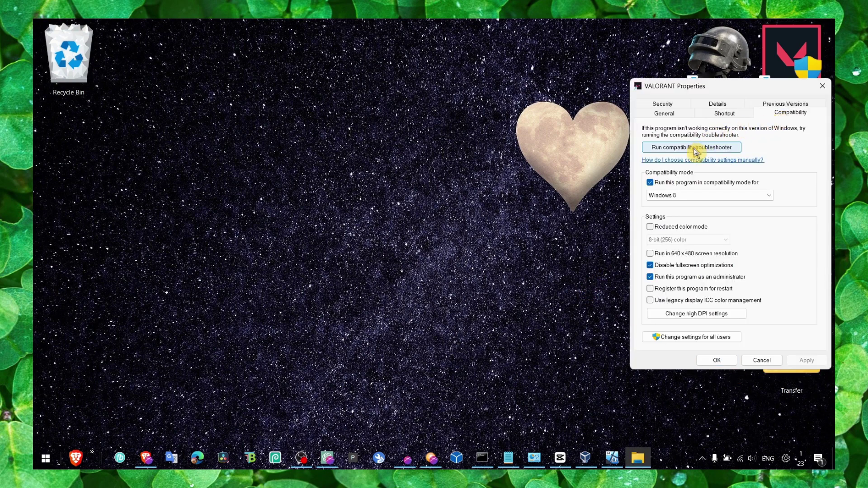
drag(712, 90, 399, 107)
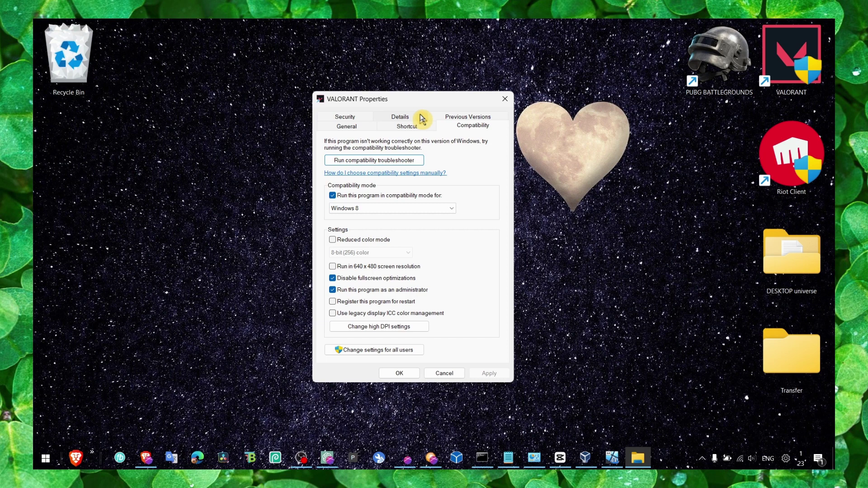
click(671, 461)
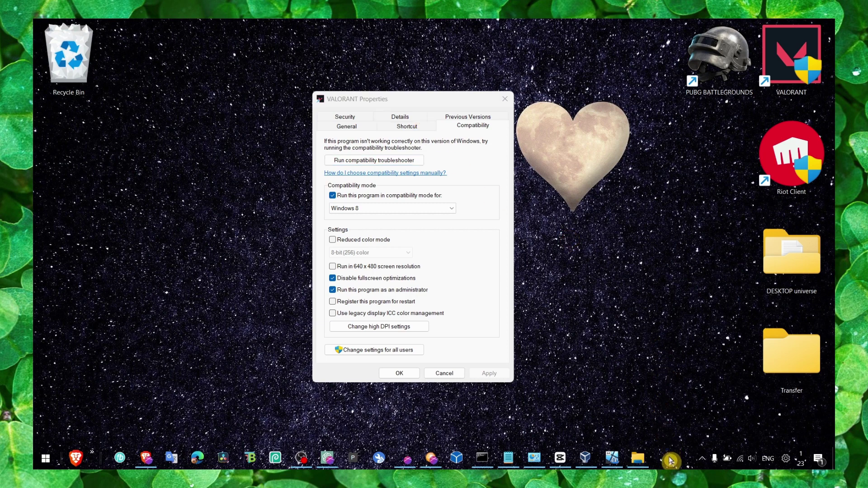
click(441, 279)
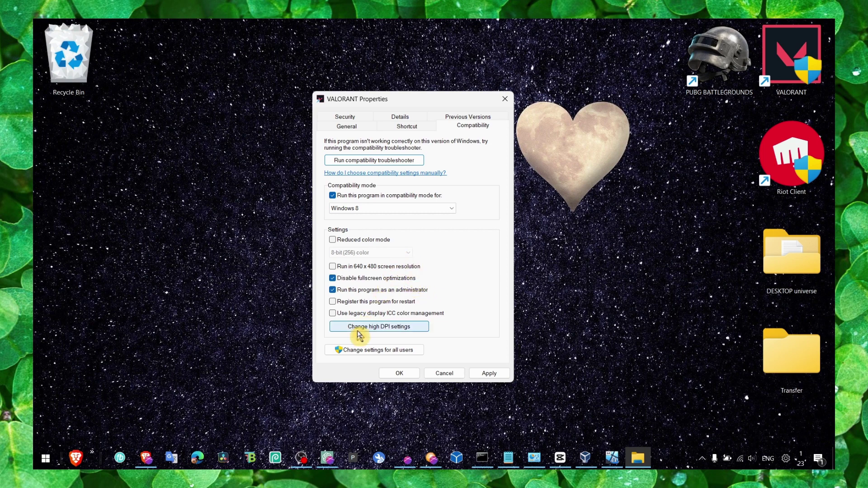
Make VALORANT override high DPI scaling behaviour, performed by the Application
click(377, 332)
click(359, 298)
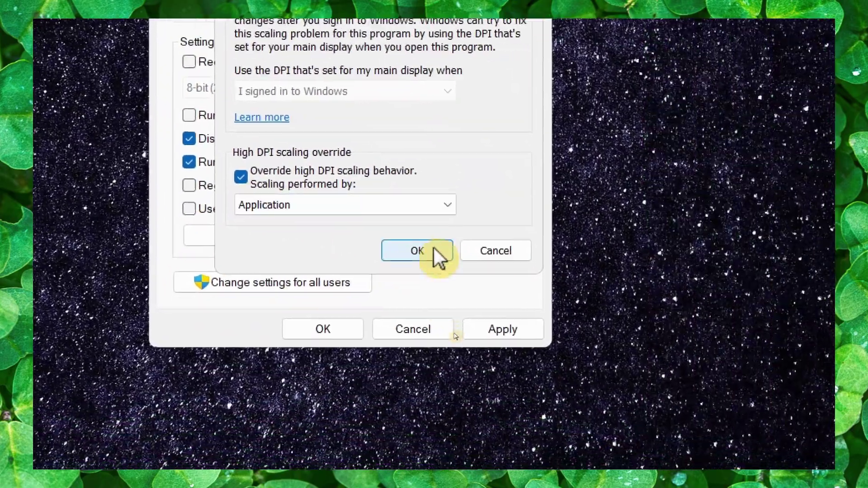
click(446, 334)
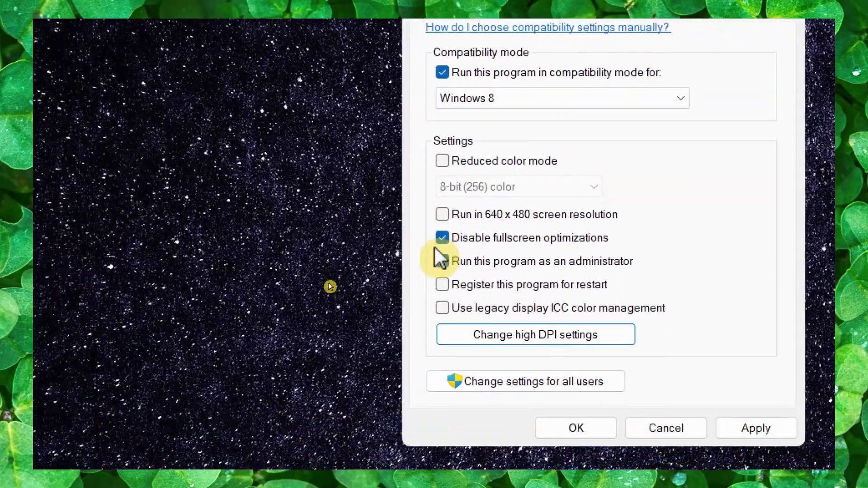
Keep VALORANT on Run as administrator and Windows 8 compatibility mode, and apply the settings
click(441, 260)
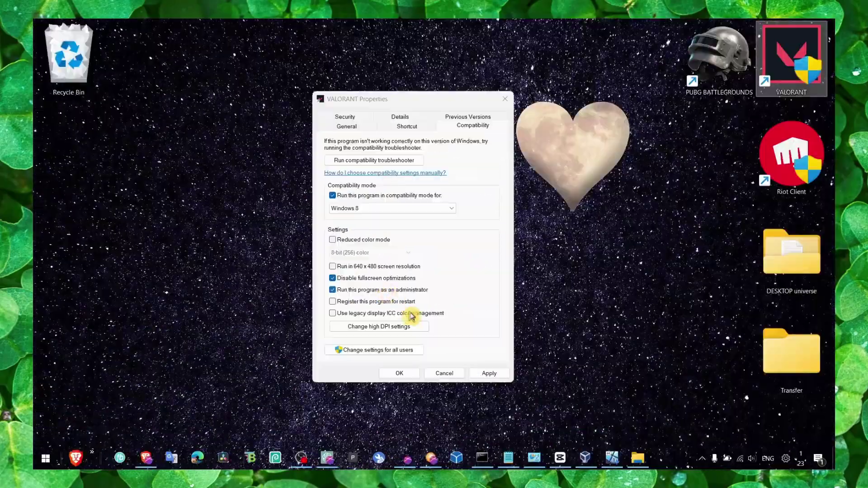
click(355, 209)
click(351, 208)
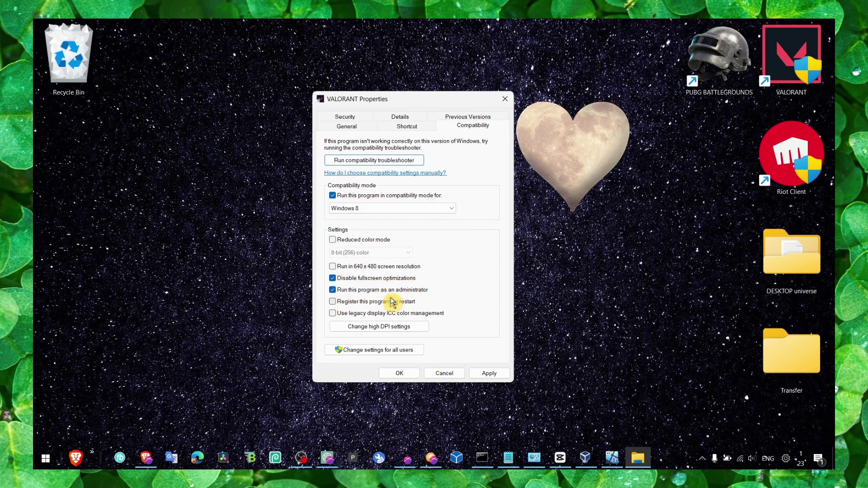
click(490, 373)
click(407, 373)
key(super+s)
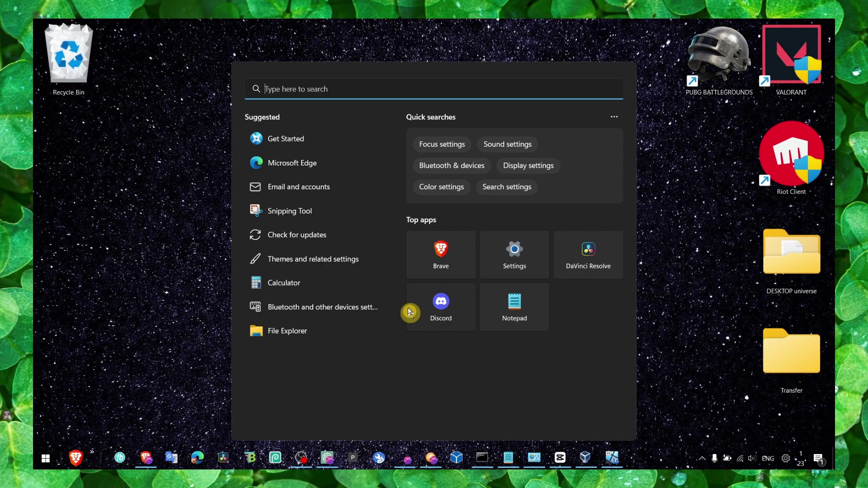
Search 'graphics settings' and review the default graphics settings page
text(graphics settings)
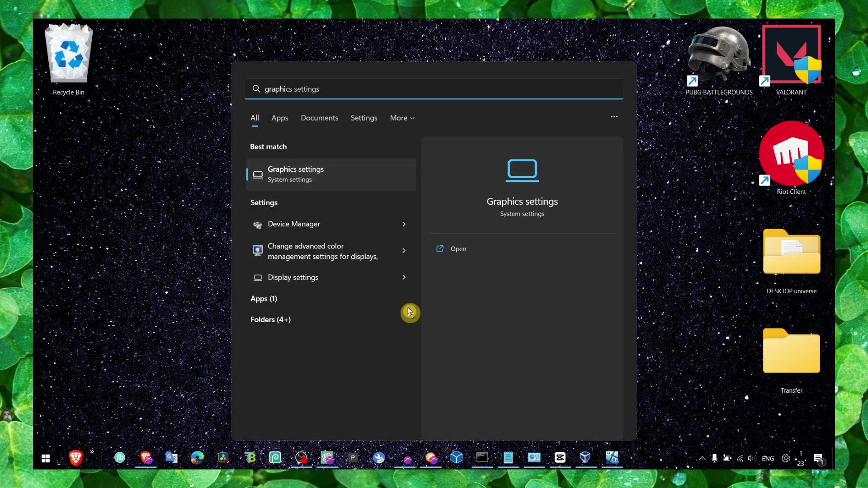
key(Return)
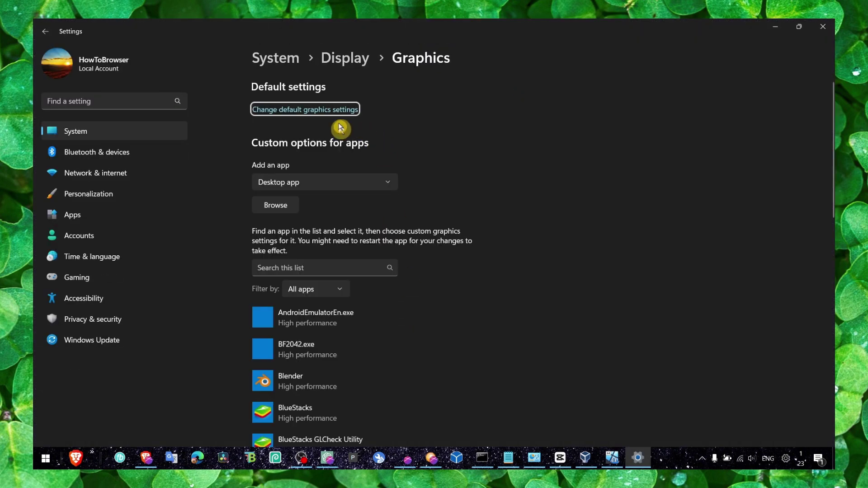
click(328, 113)
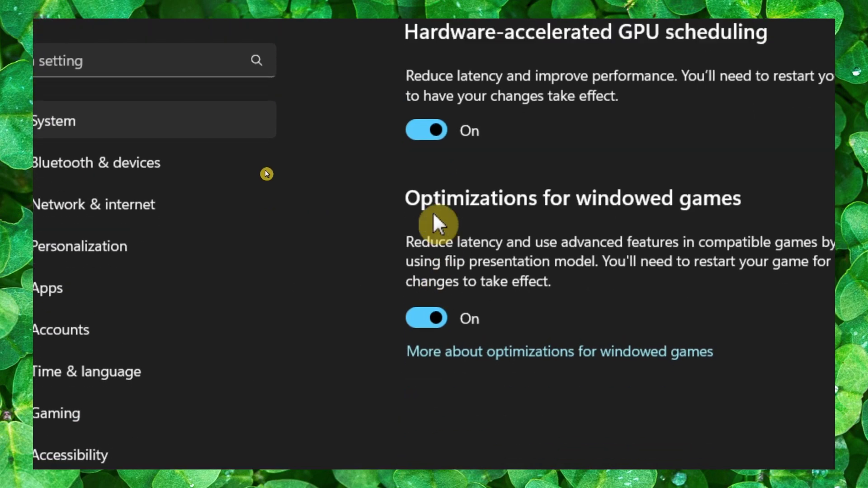
click(409, 61)
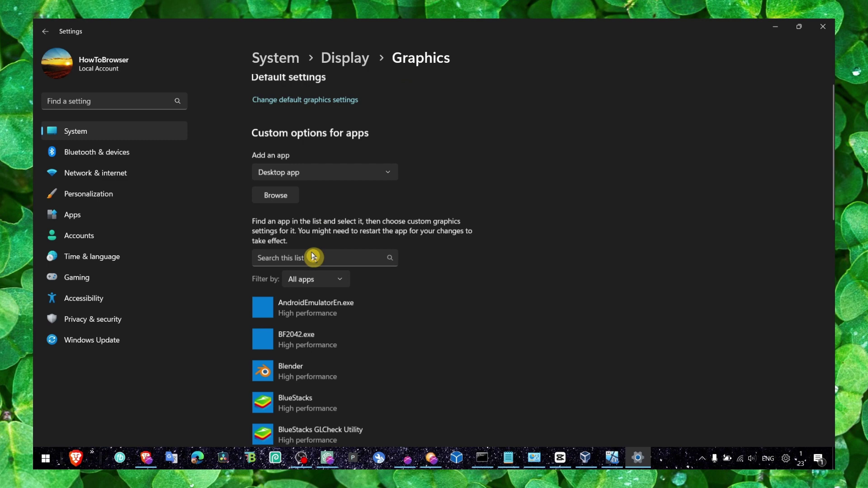
scroll(345, 294, down, 5)
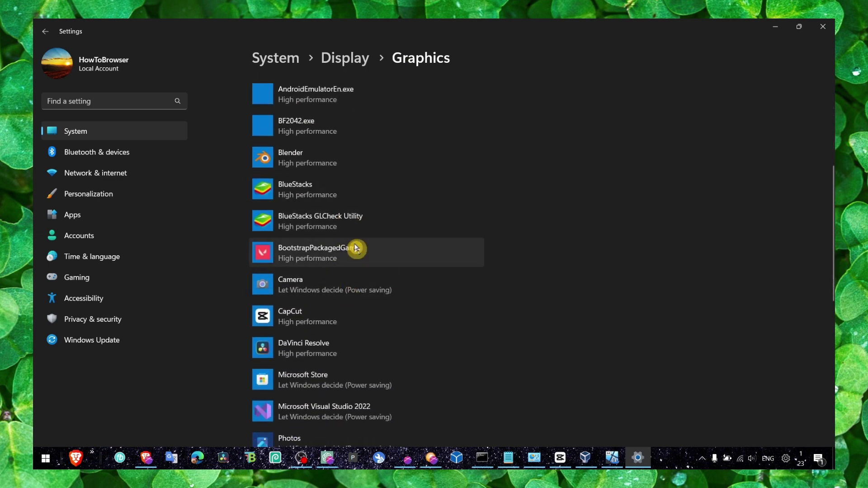
Save High performance as the BootstrapPackagedGame (VALORANT) graphics preference, then close Settings
click(355, 248)
click(412, 297)
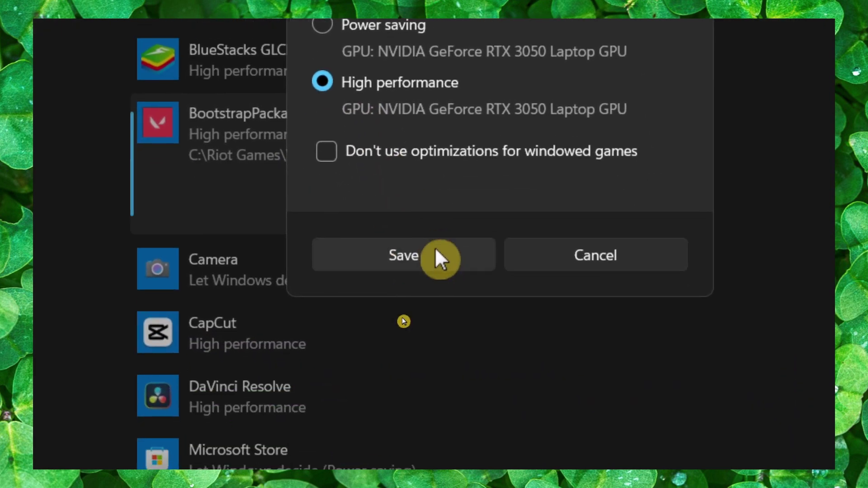
click(505, 385)
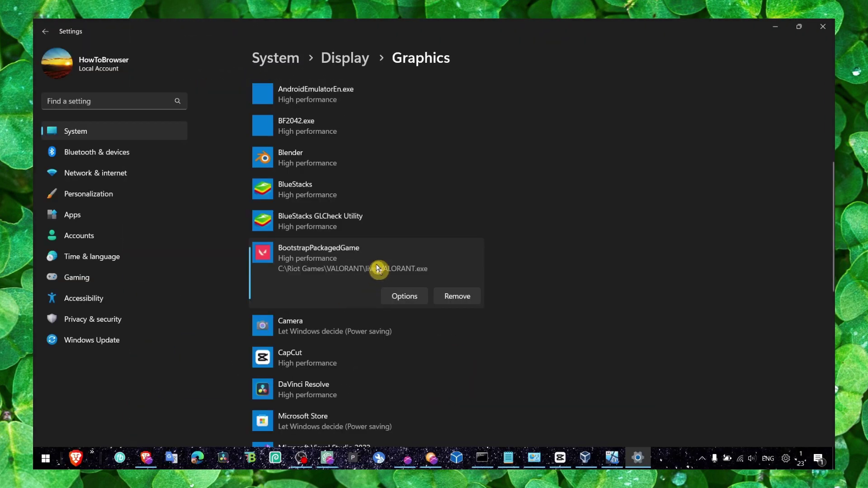
click(389, 293)
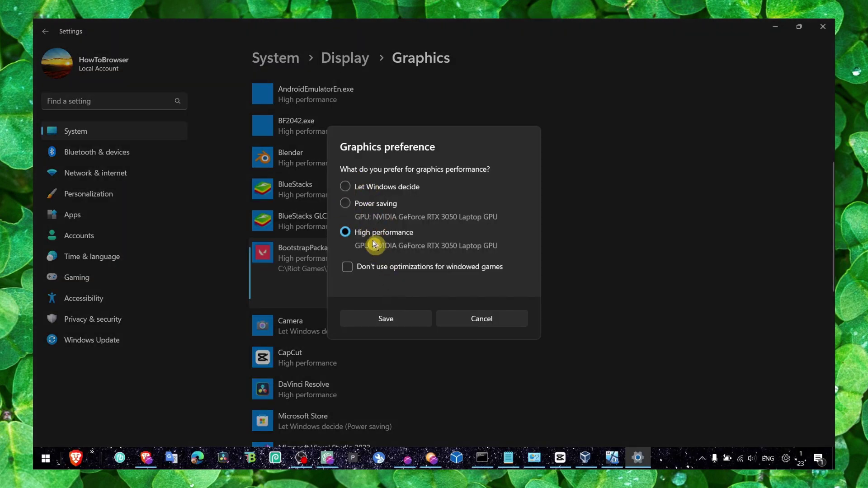
click(461, 319)
click(823, 27)
Search 'power plan' and open the Choose a power plan page
key(super+s)
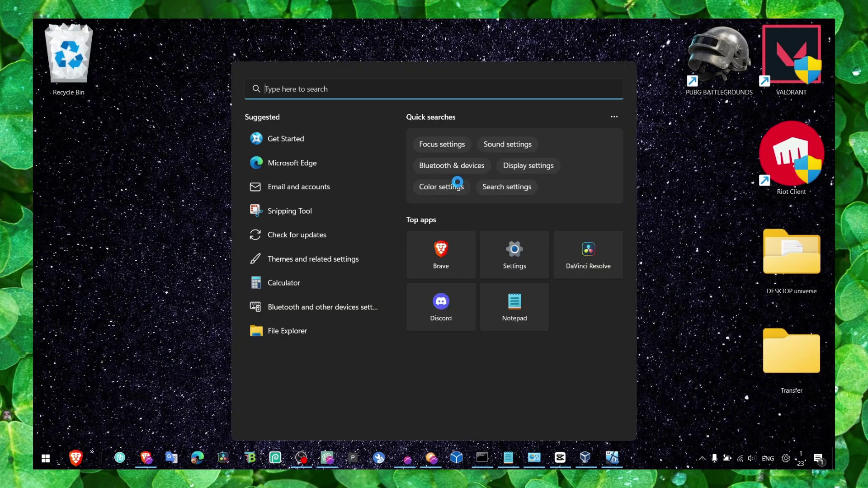
text(pwoer)
key(BackSpace)
key(BackSpace)
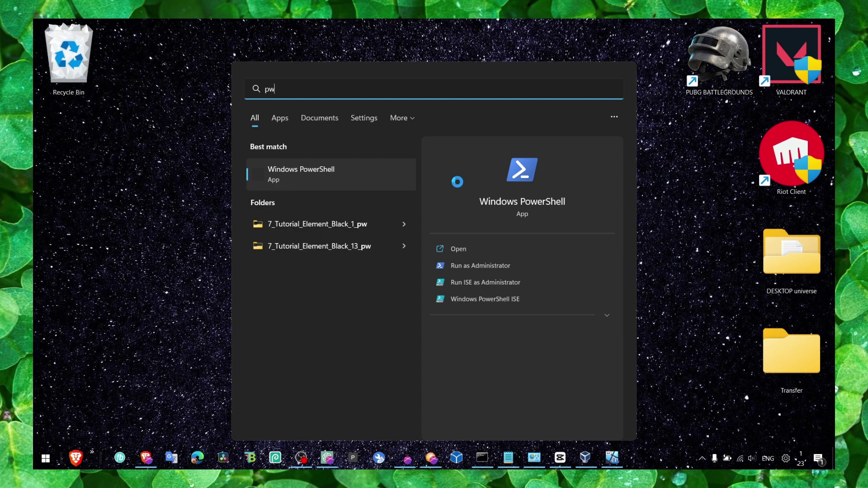
text(ower pl)
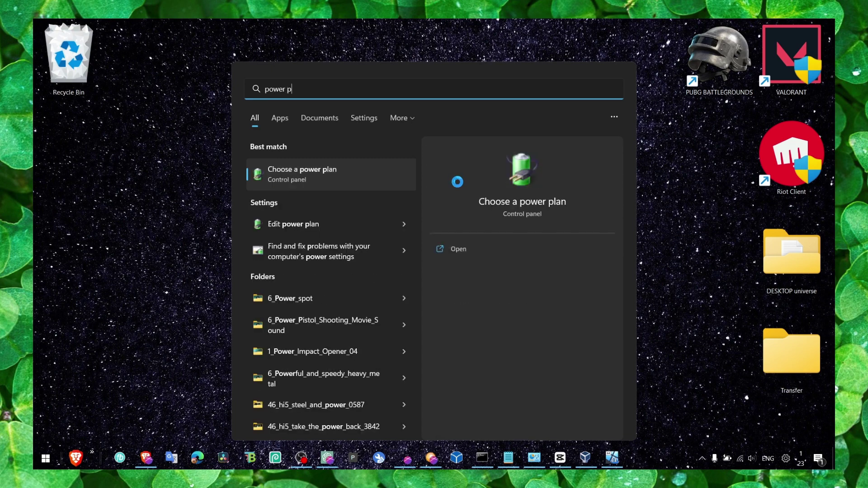
click(368, 176)
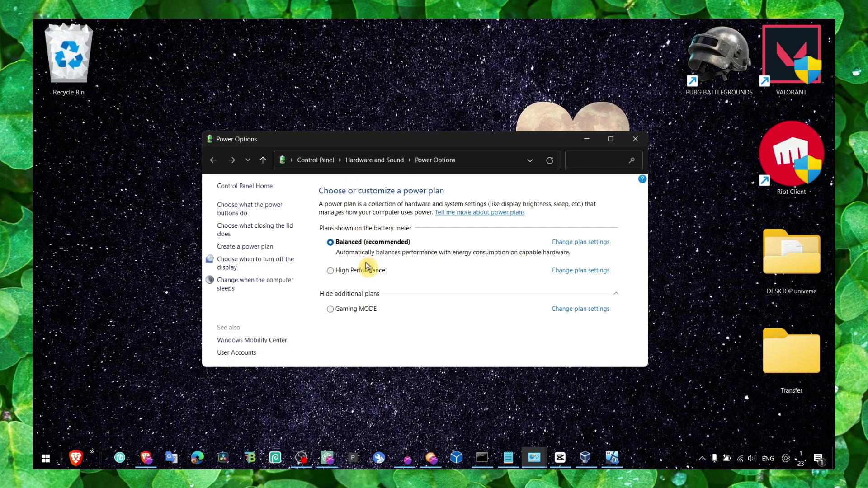
Try other plans, restore Balanced as active, and begin creating a new power plan
click(346, 272)
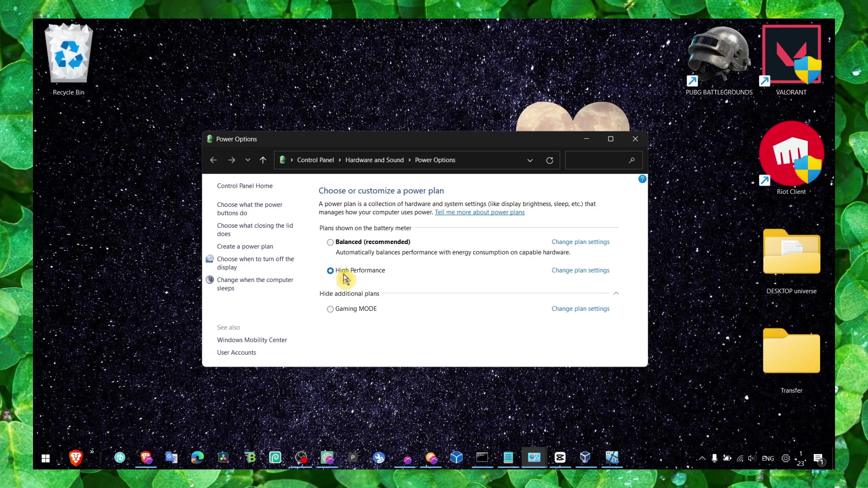
click(357, 309)
click(367, 272)
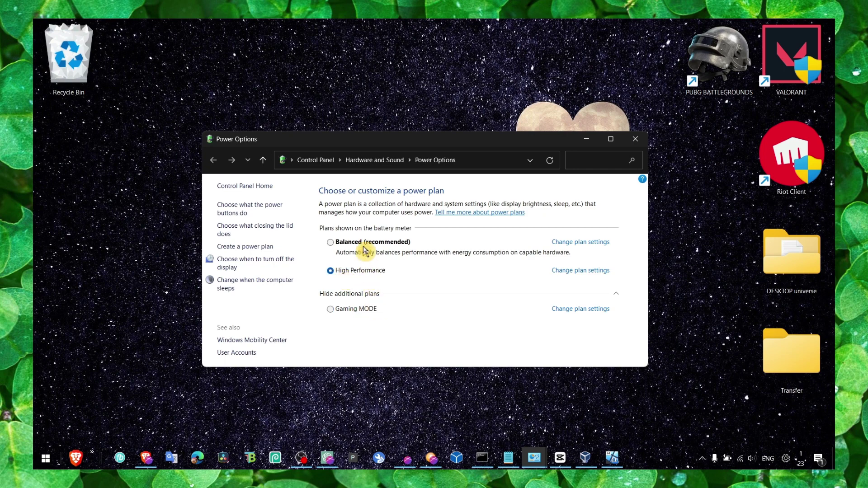
click(570, 247)
click(390, 163)
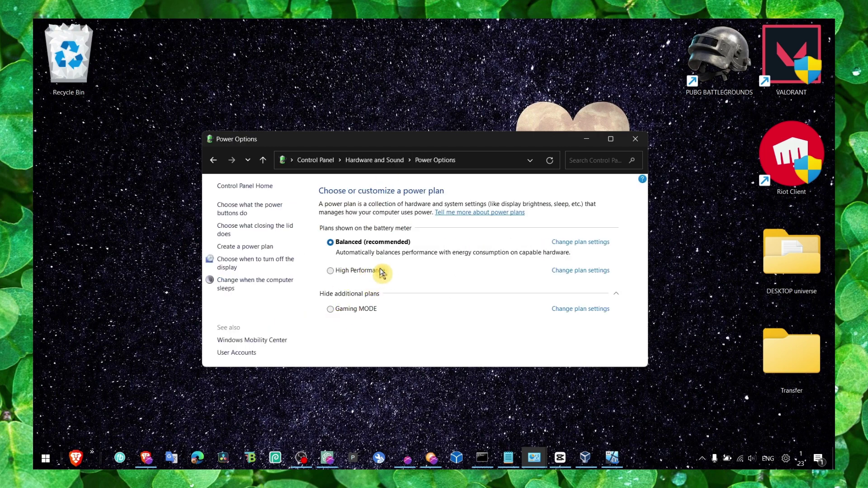
click(264, 249)
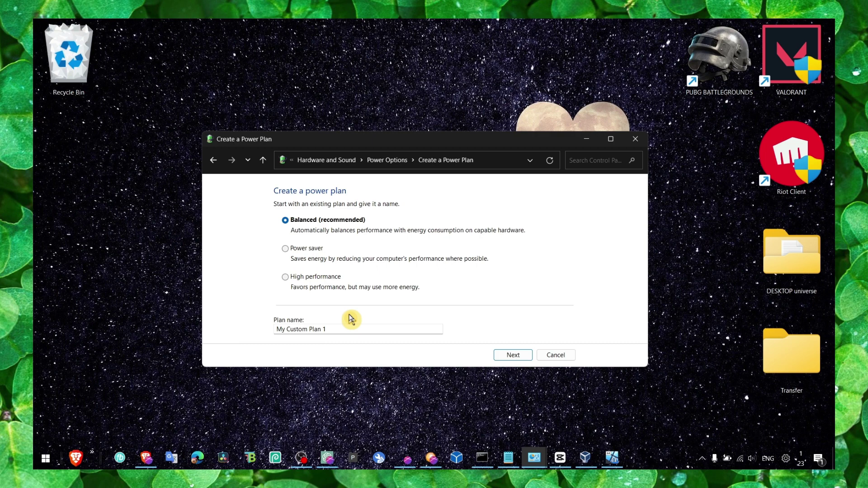
Leave the Create a Power Plan page and return to the power plans list via Hardware and Sound
drag(275, 329, 314, 332)
click(390, 161)
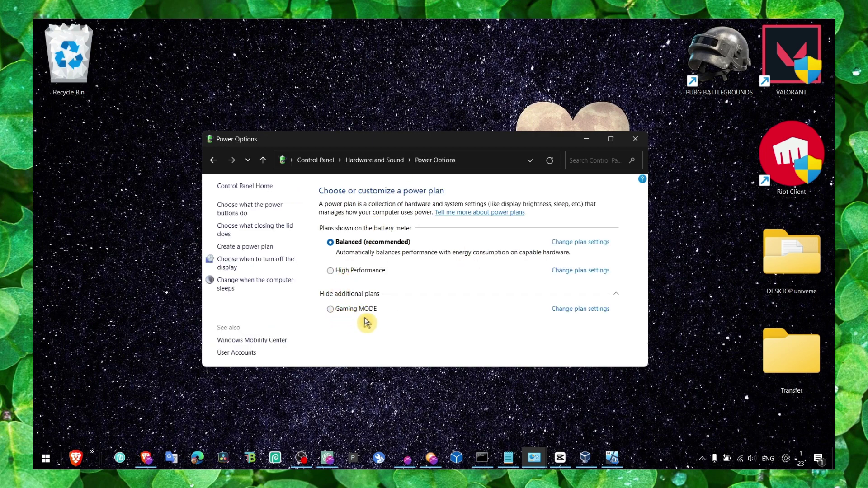
click(370, 161)
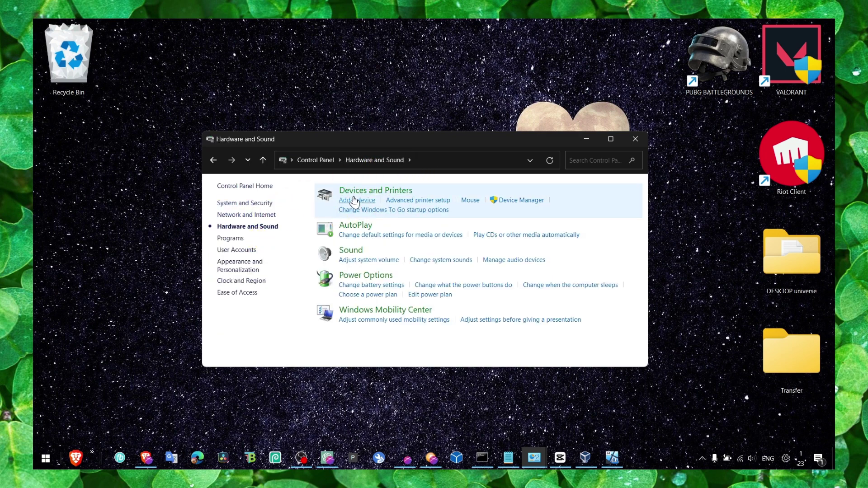
click(375, 294)
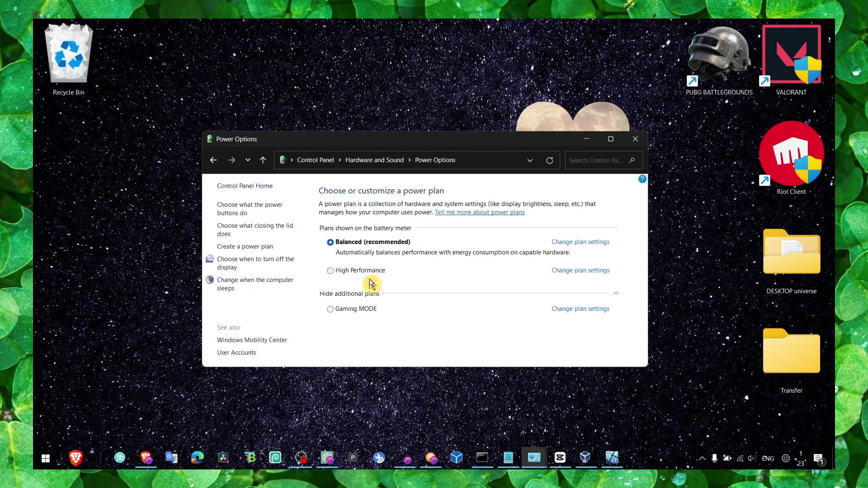
Start a new plan named 'when' based on High performance, then cancel it
click(257, 247)
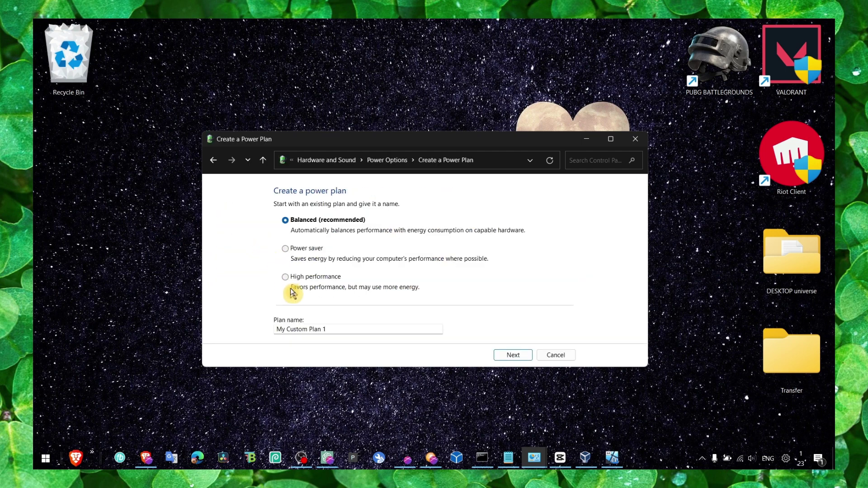
triple_click(356, 329)
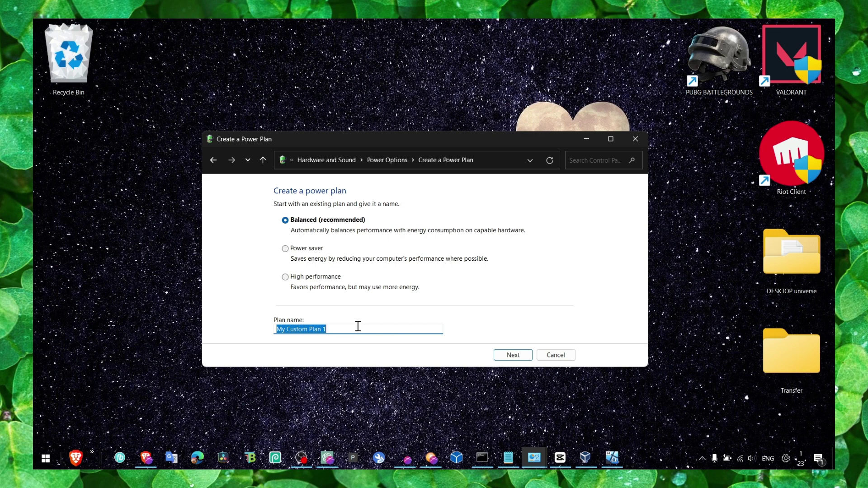
text(when gaming)
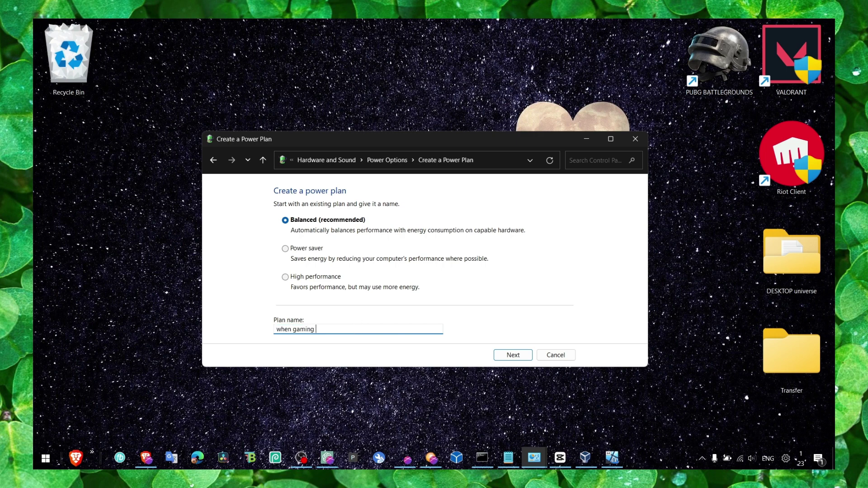
click(340, 277)
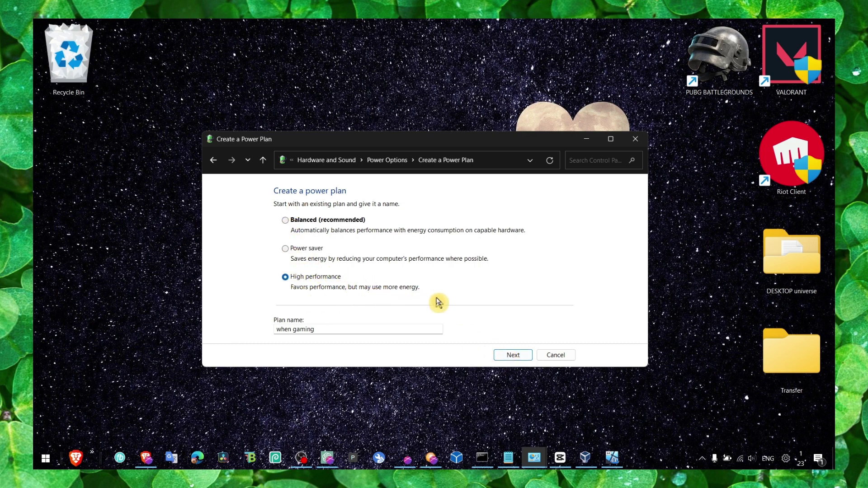
click(555, 355)
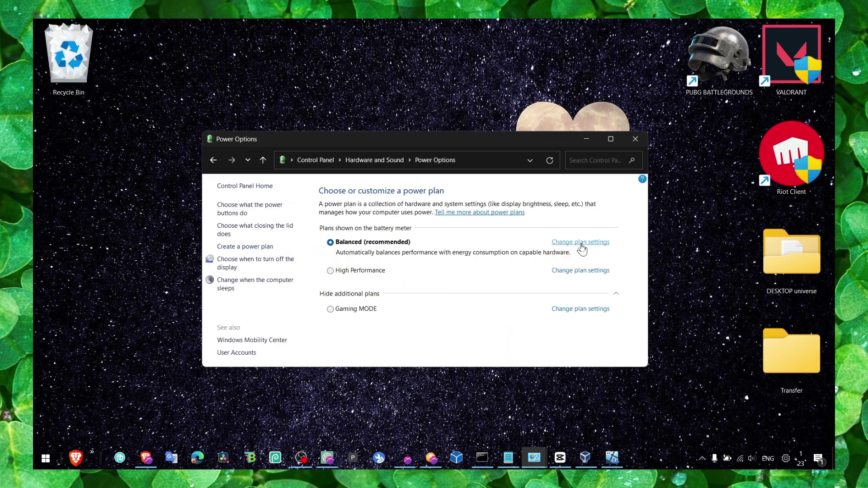
Check Balanced's minimum and maximum processor state in advanced power settings, then close both windows
click(581, 244)
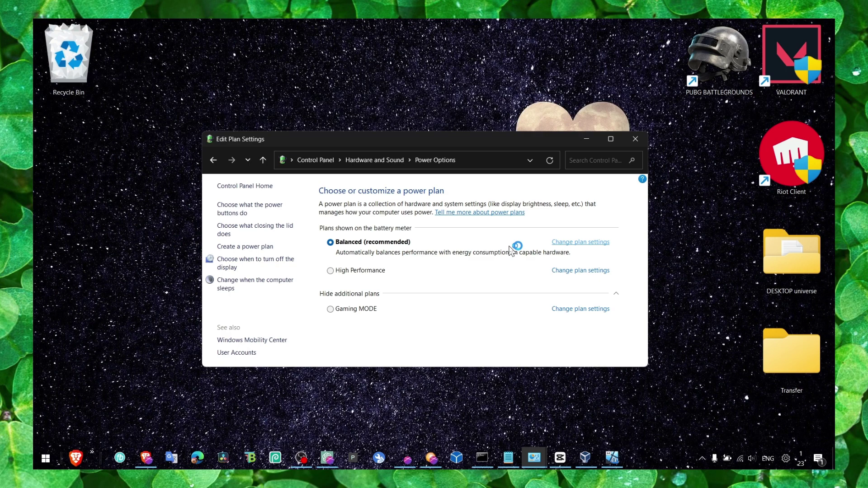
click(326, 298)
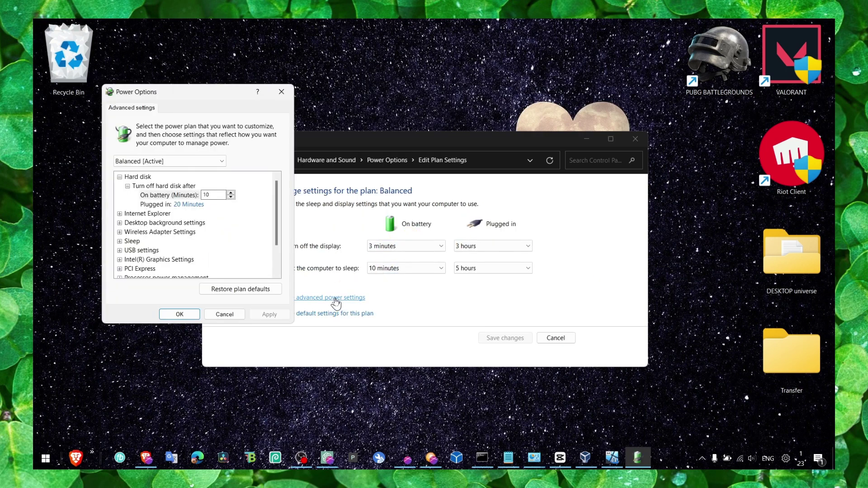
scroll(128, 252, down, 2)
click(136, 241)
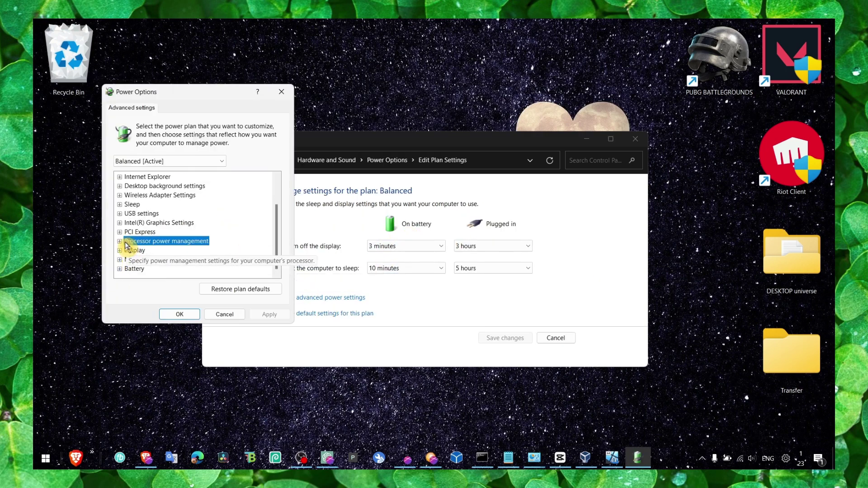
click(119, 241)
scroll(136, 247, down, 1)
click(128, 242)
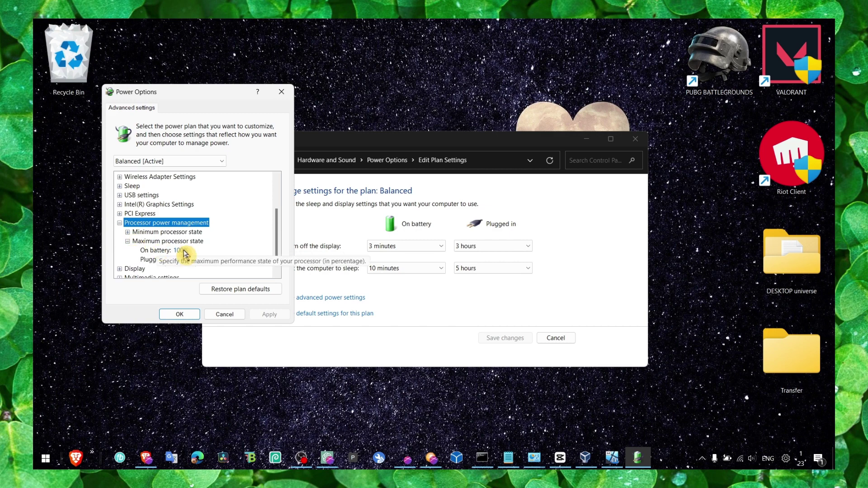
click(127, 232)
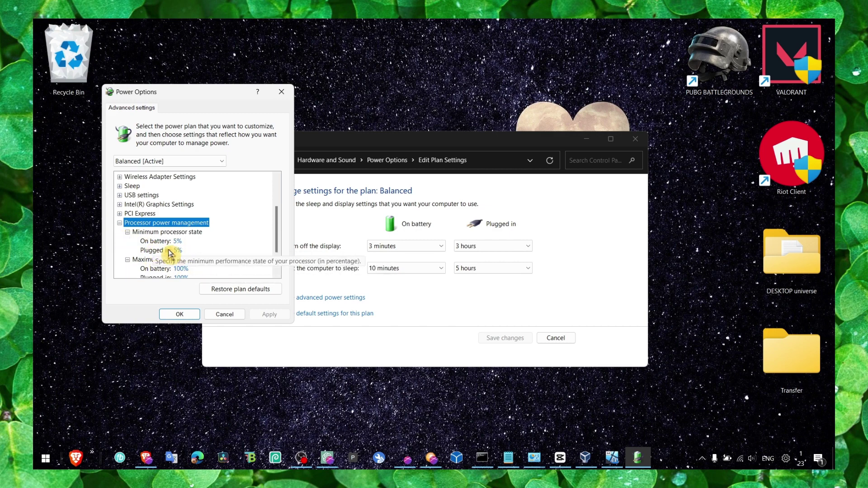
click(186, 312)
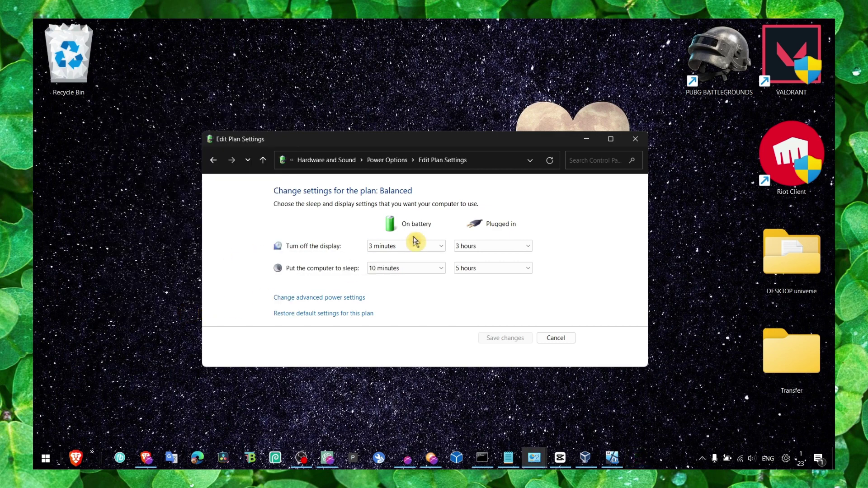
click(638, 143)
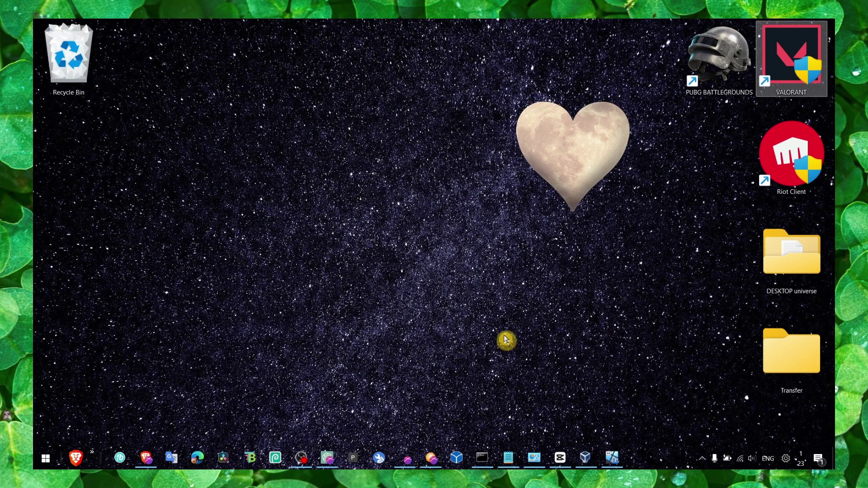
right_click(658, 450)
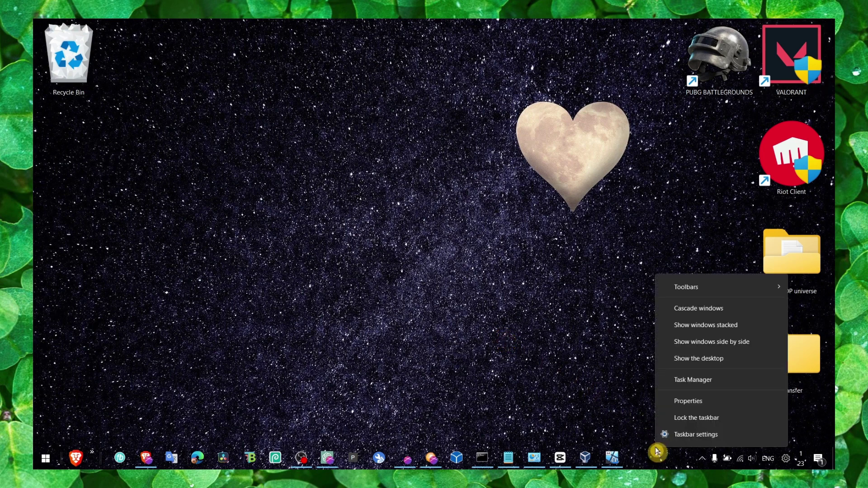
click(676, 380)
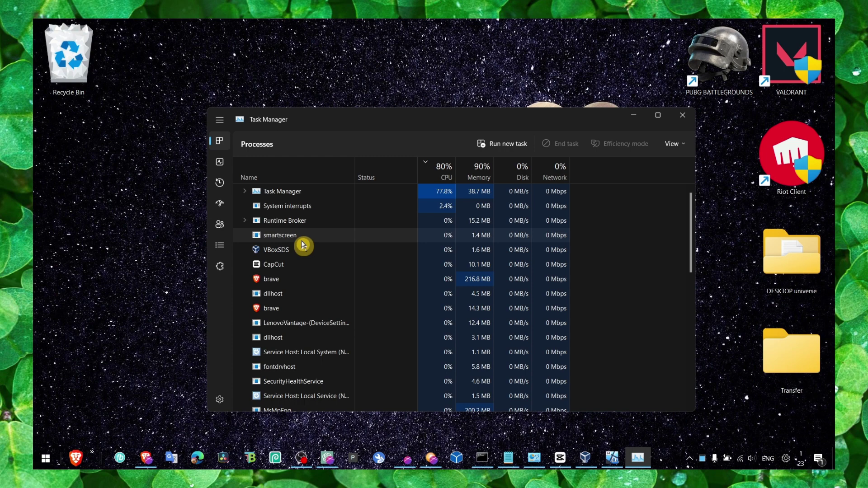
right_click(284, 248)
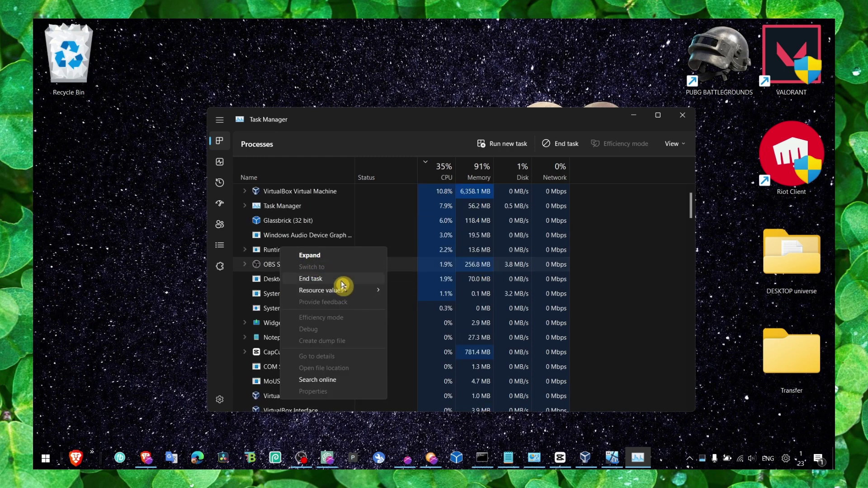
click(269, 248)
right_click(269, 251)
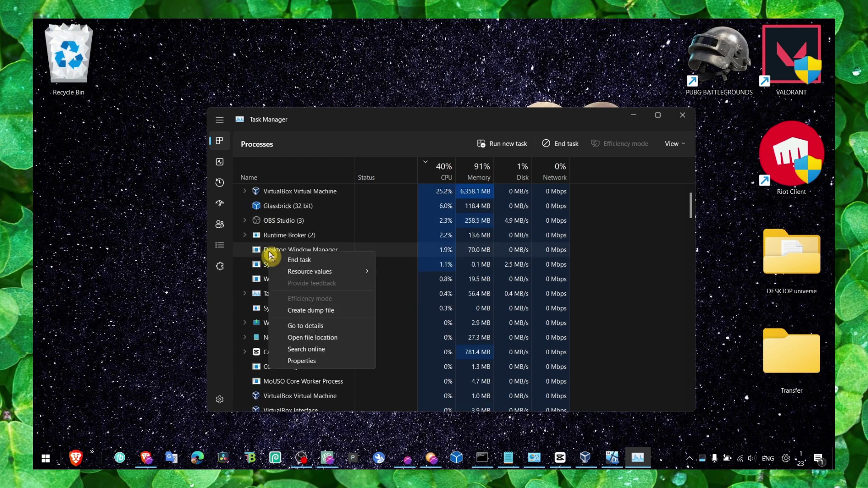
click(221, 244)
click(267, 206)
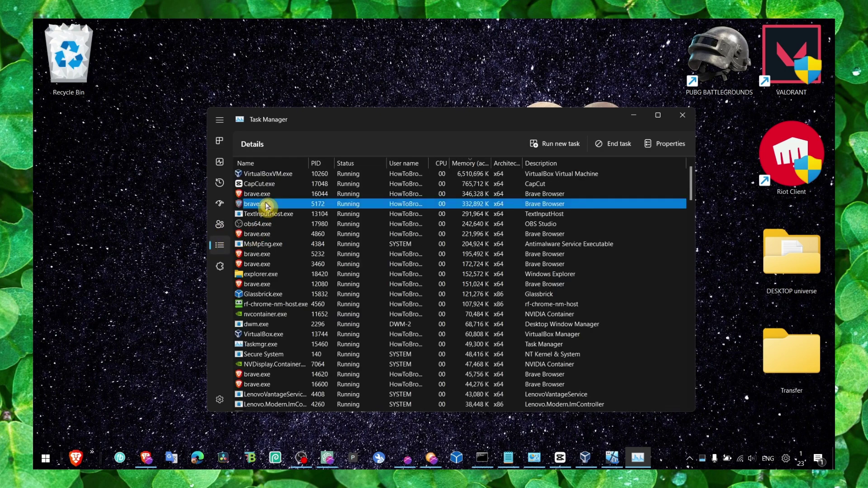
right_click(267, 206)
mouse_move(238, 262)
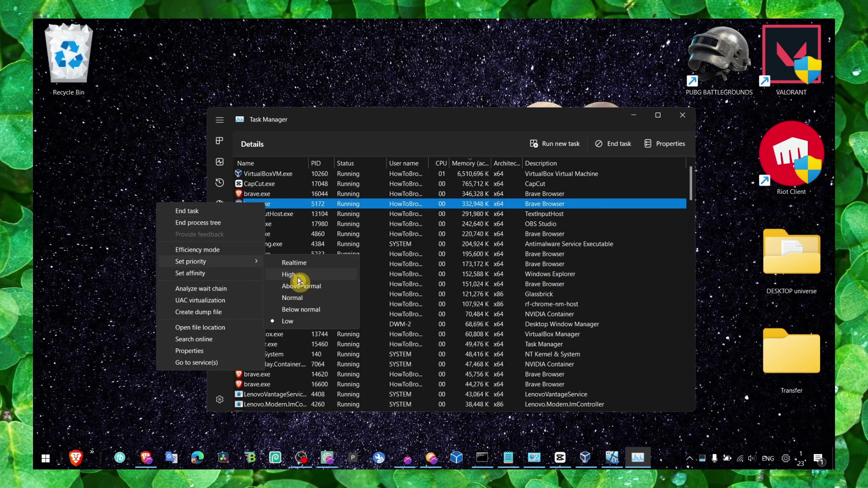
click(340, 224)
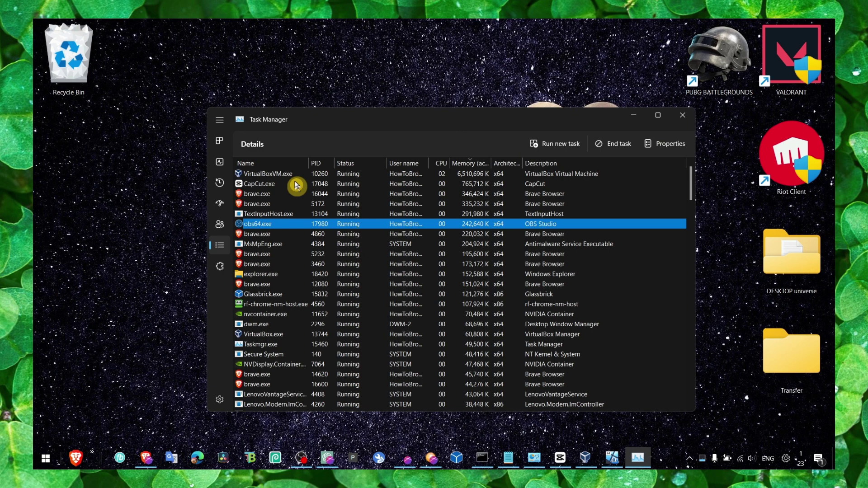
click(681, 117)
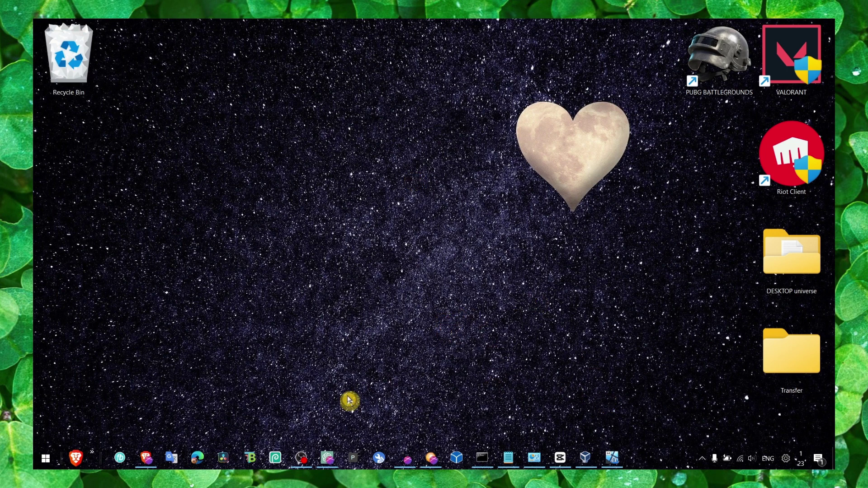
click(301, 457)
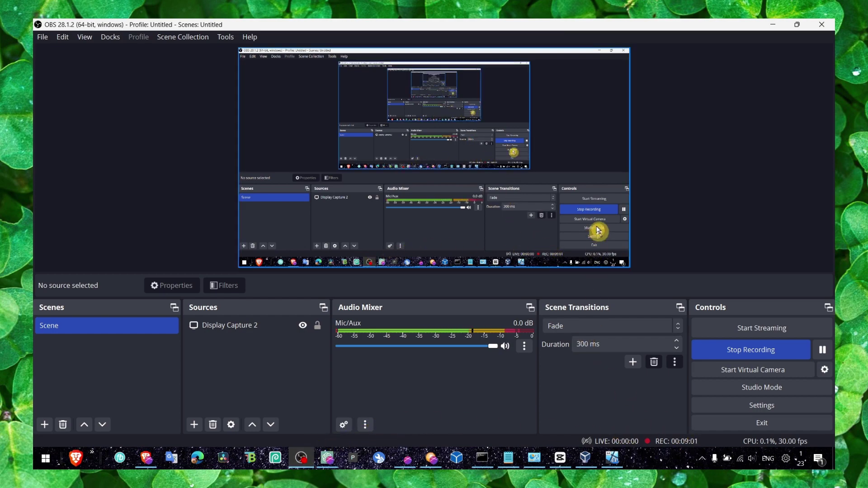
click(773, 24)
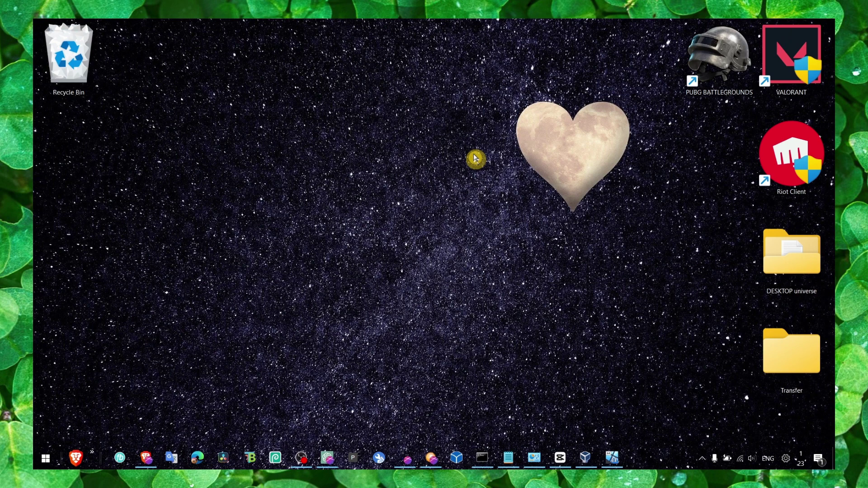